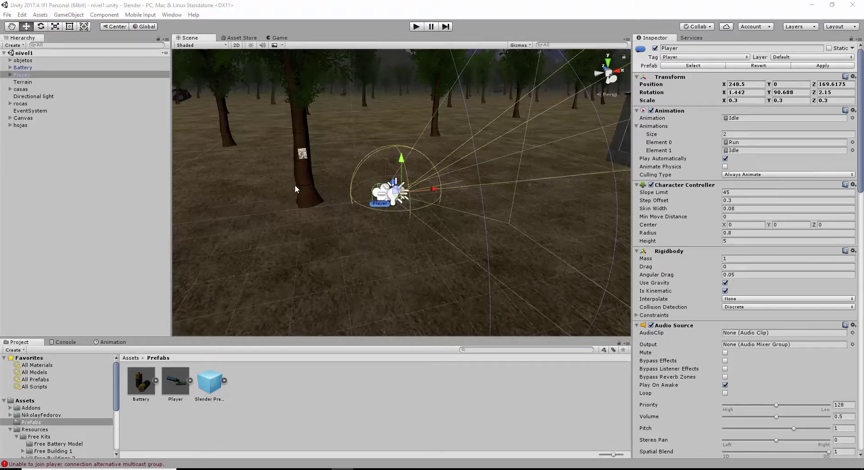
Step: Create an empty game object and move it out of Player to the root level of the scene
right_click(36, 153)
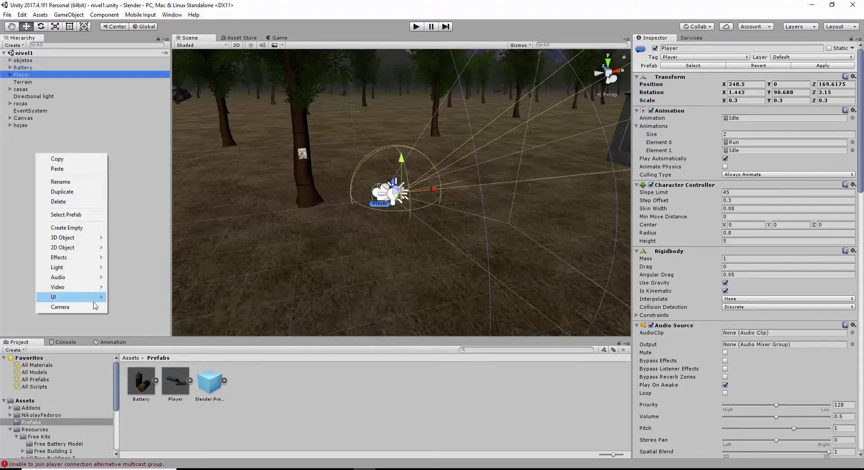
click(67, 228)
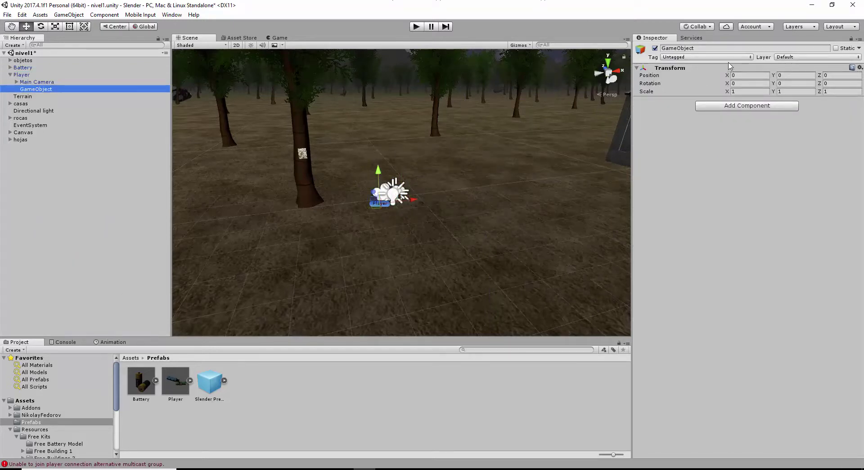
click(10, 75)
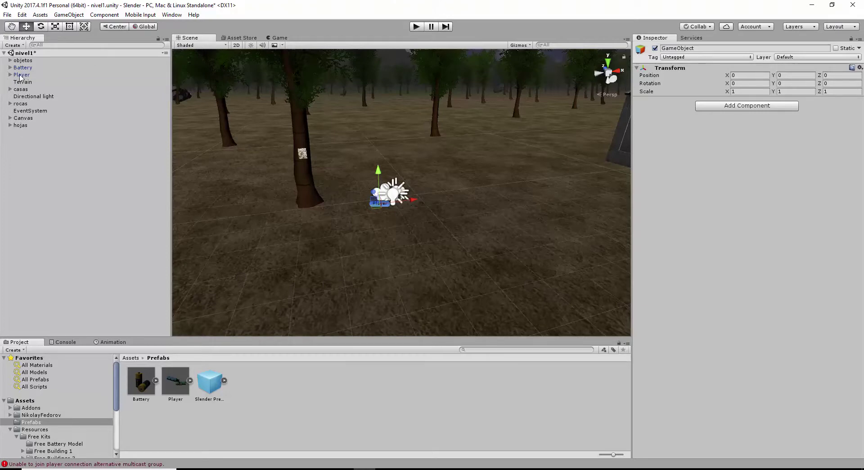
click(10, 74)
drag(38, 94, 36, 169)
Step: Rename the new empty object as "musica fondo"
click(686, 49)
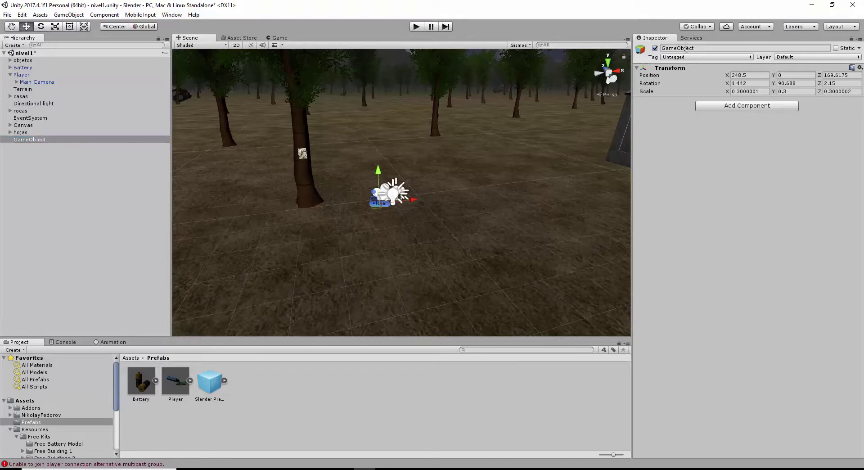
double_click(686, 49)
key(BackSpace)
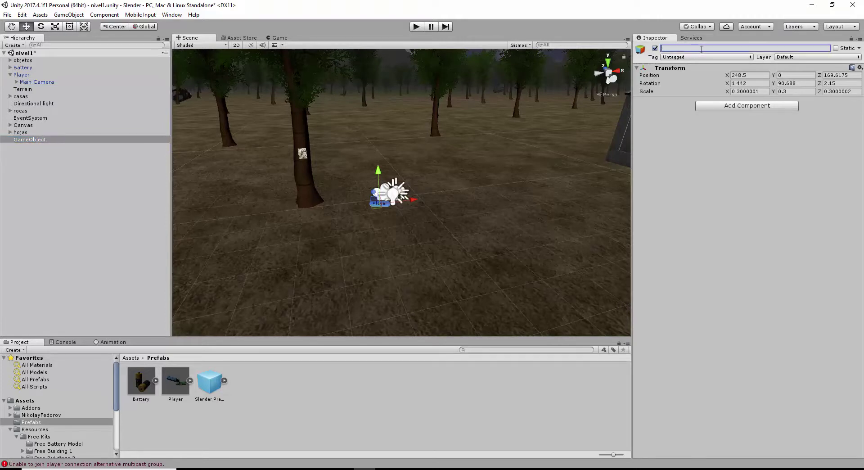
text(musica fondo)
Step: Add an Audio Source component to the musica fondo object
click(753, 107)
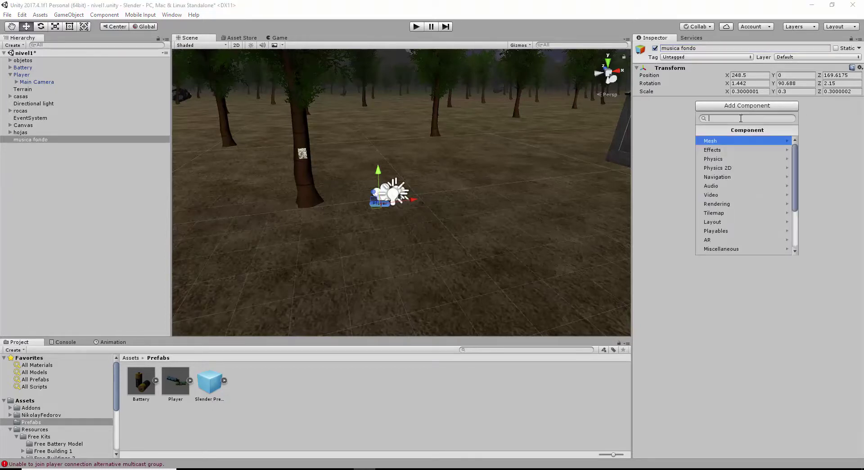
text(audio)
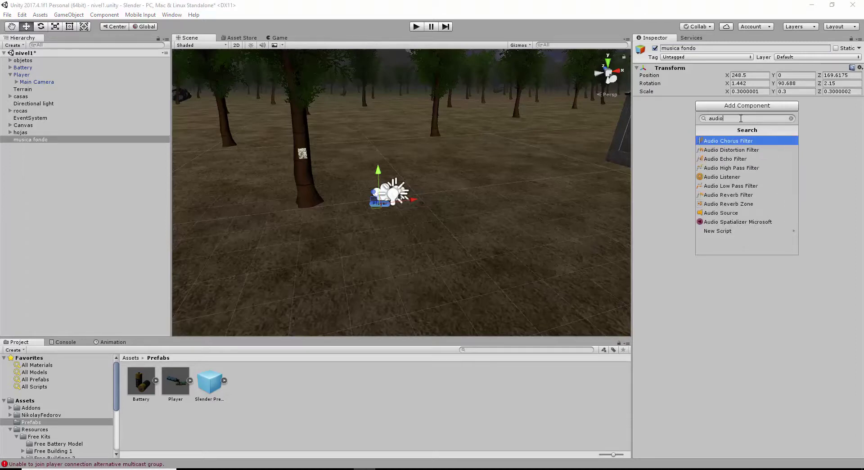
key(Down)
key(Down)
key(Down)
key(Down)
key(Down)
key(Down)
key(Down)
key(Down)
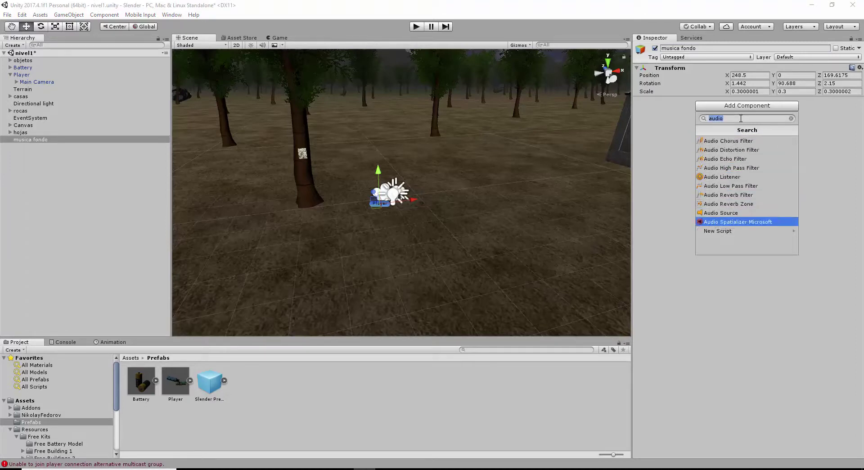
key(Return)
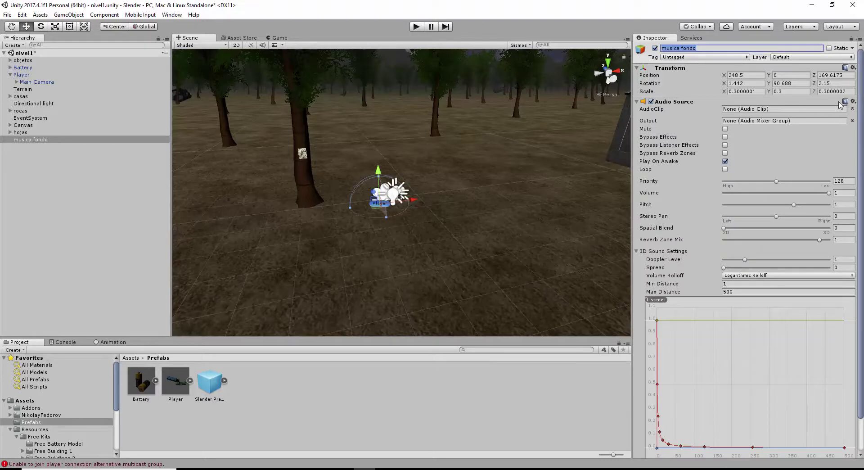
Step: Assign the Dark Tension Rising Music clip to the musica fondo audio source and enable Loop
click(853, 110)
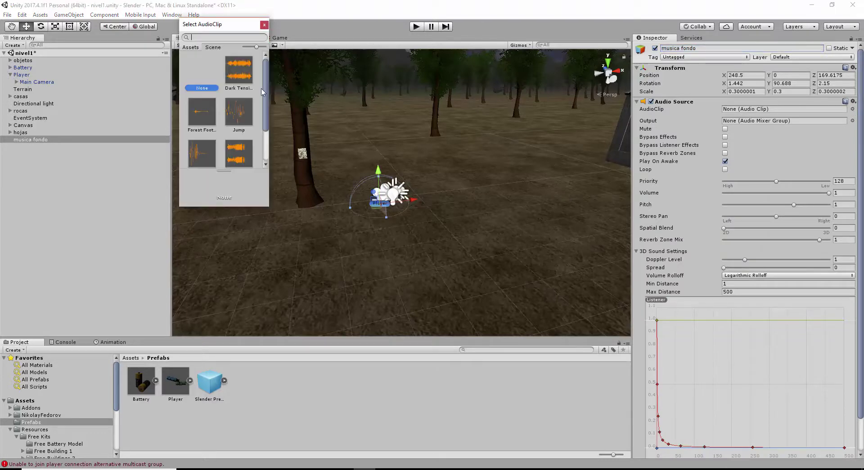
click(240, 72)
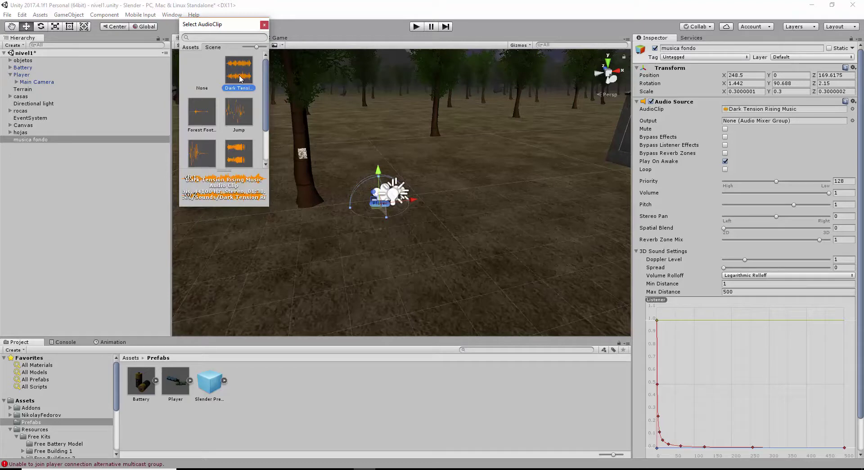
double_click(240, 76)
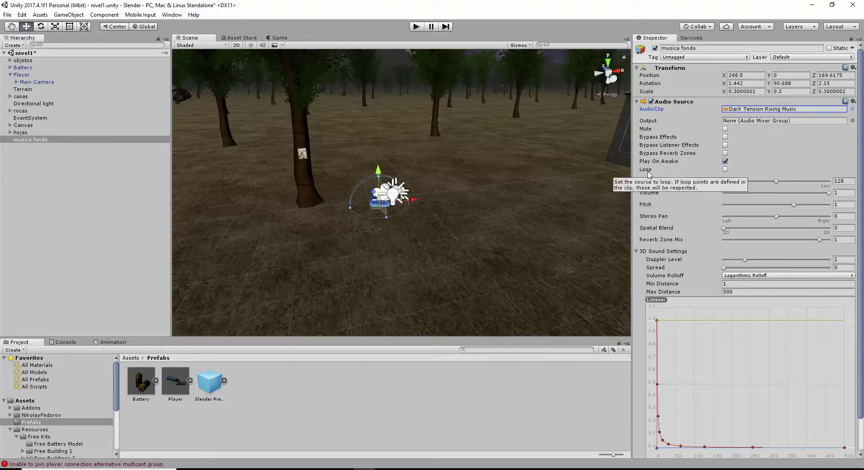
click(726, 169)
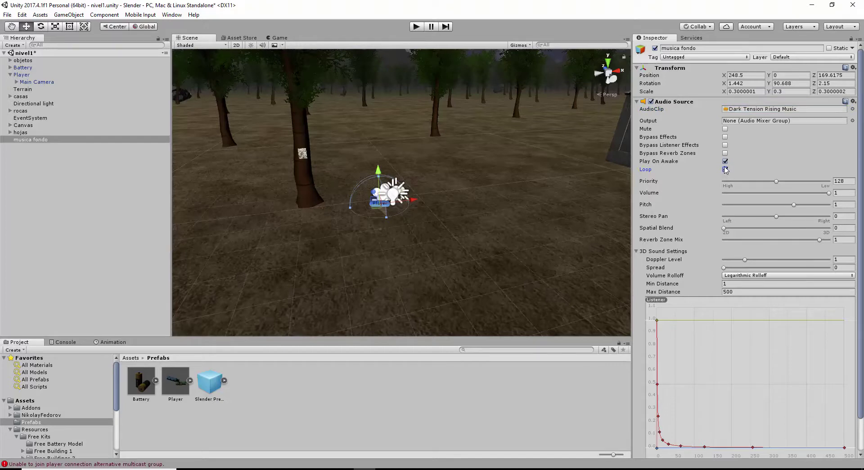
click(725, 169)
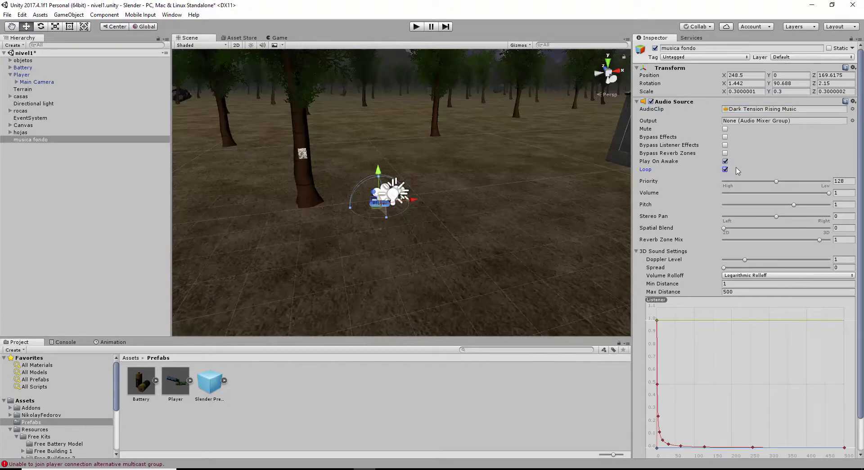
Step: Run the game to test the background music, walk to the "Always watches, no eyes" page and pick it up
click(415, 28)
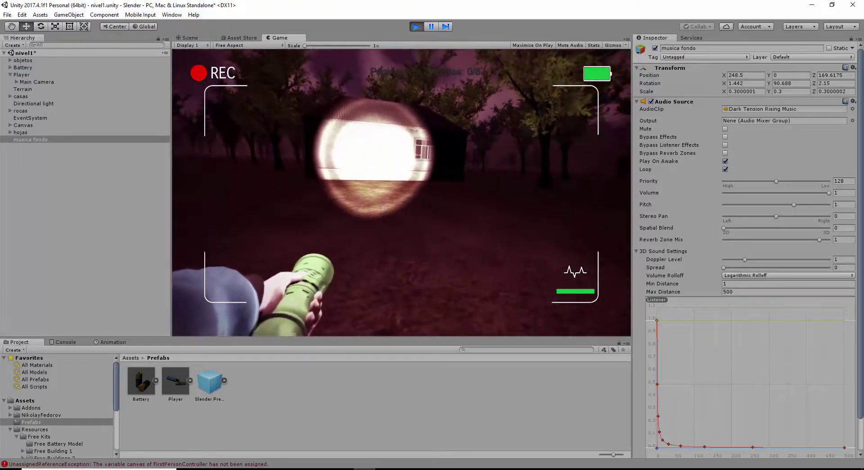
key(w)
key(w)
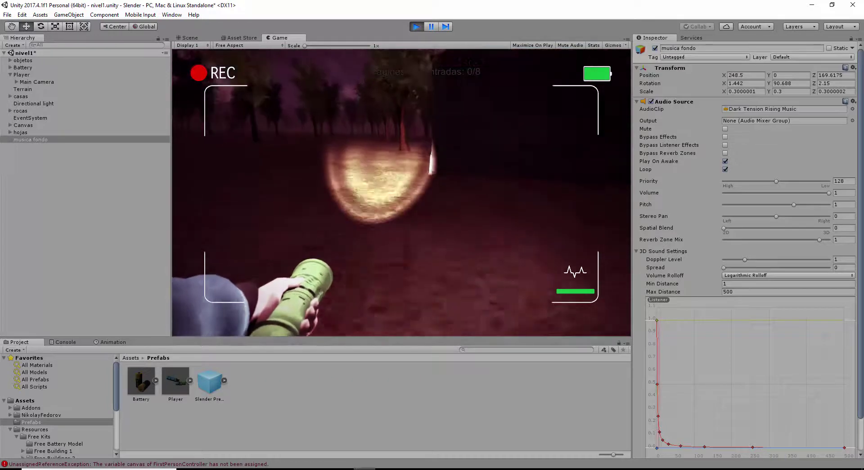
key(w)
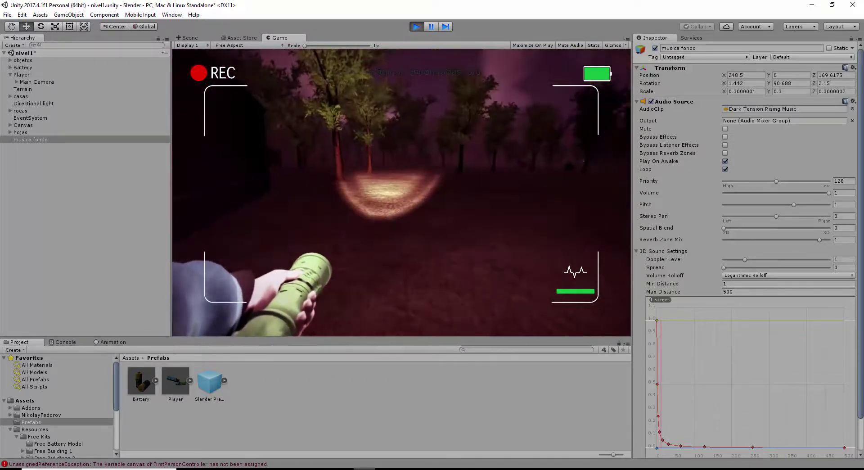
key(w)
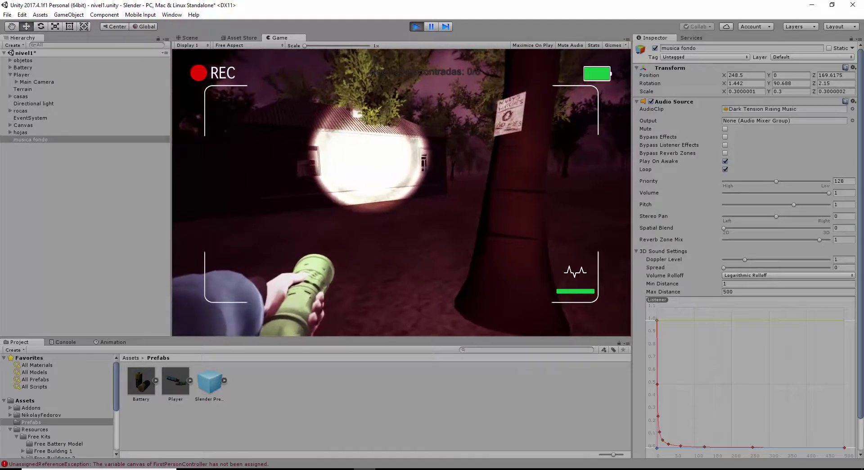
key(w)
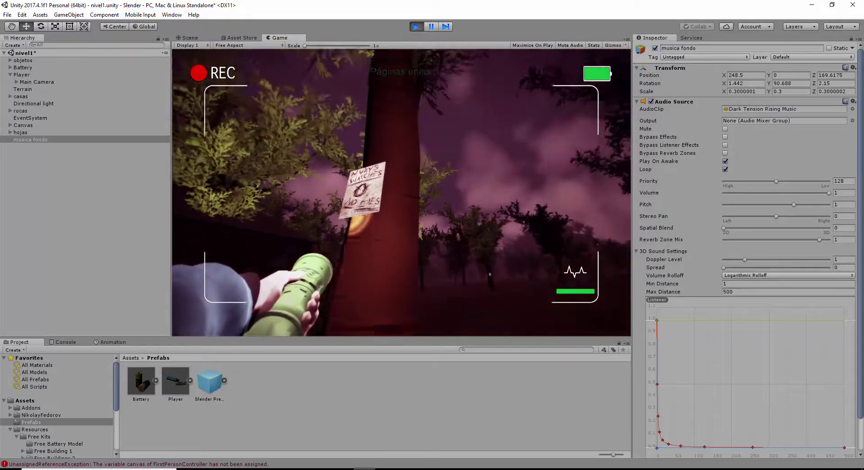
key(w)
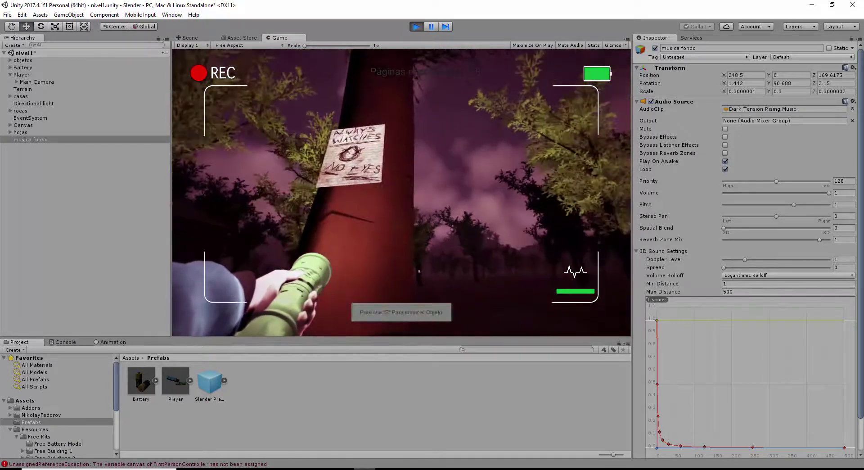
key(e)
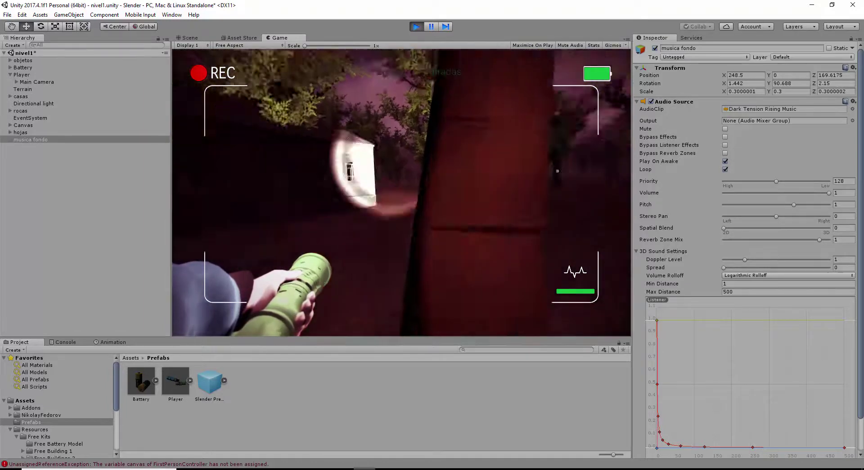
Step: Walk up to the "Don't look" page on the other tree and stop the play test
key(w)
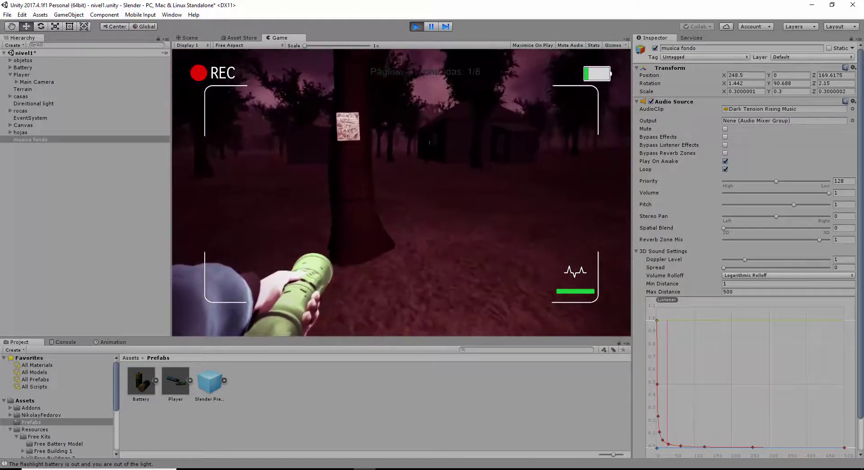
key(w)
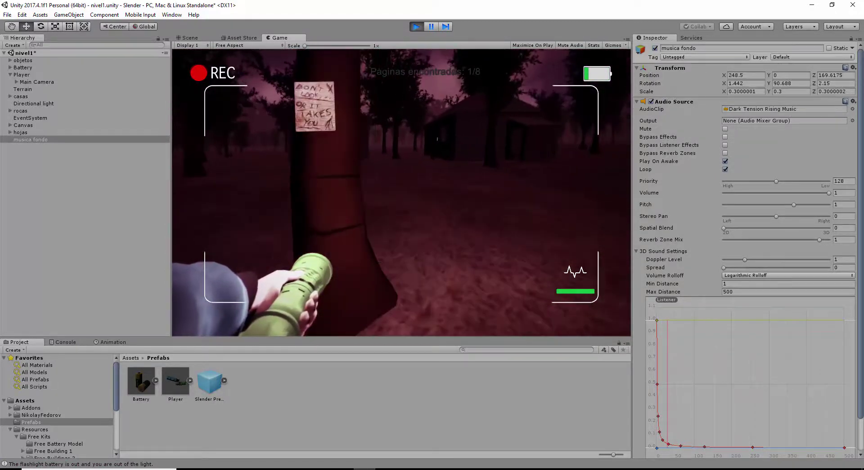
key(Escape)
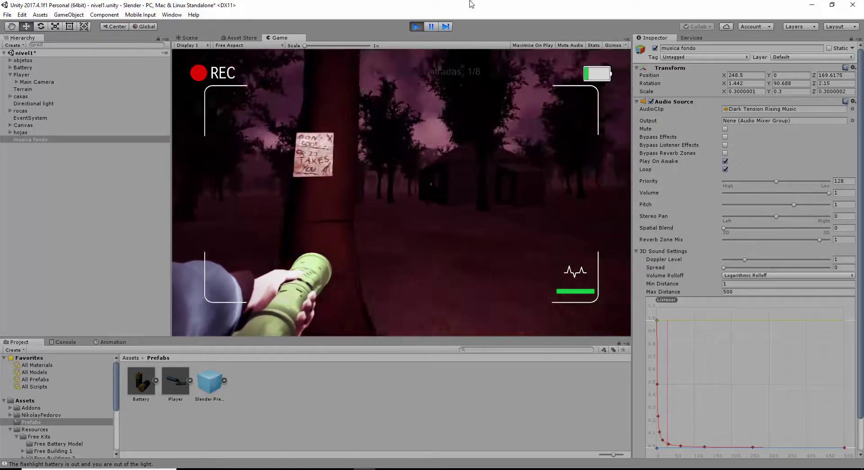
click(415, 29)
click(416, 26)
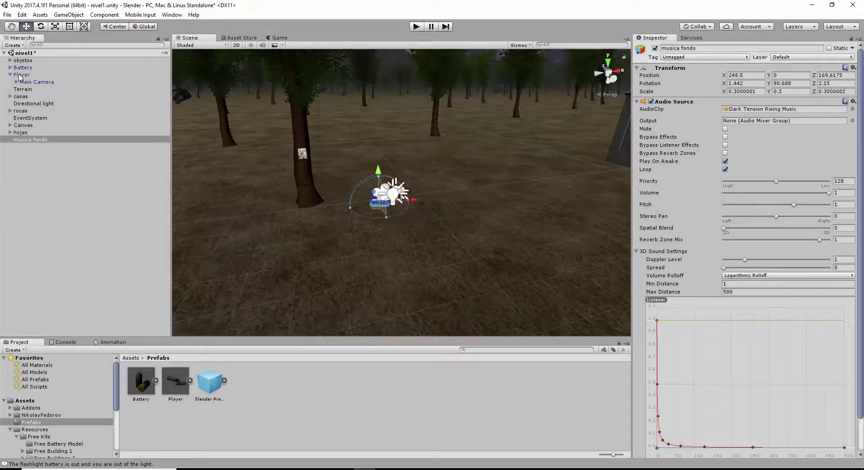
Step: Set Remove Battery Value in the Player's Player Behaviour script to 10
click(21, 74)
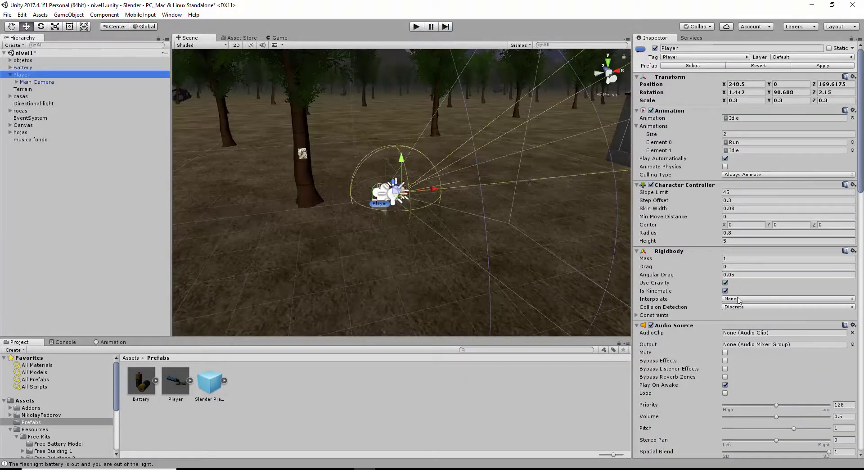
scroll(739, 300, down, 15)
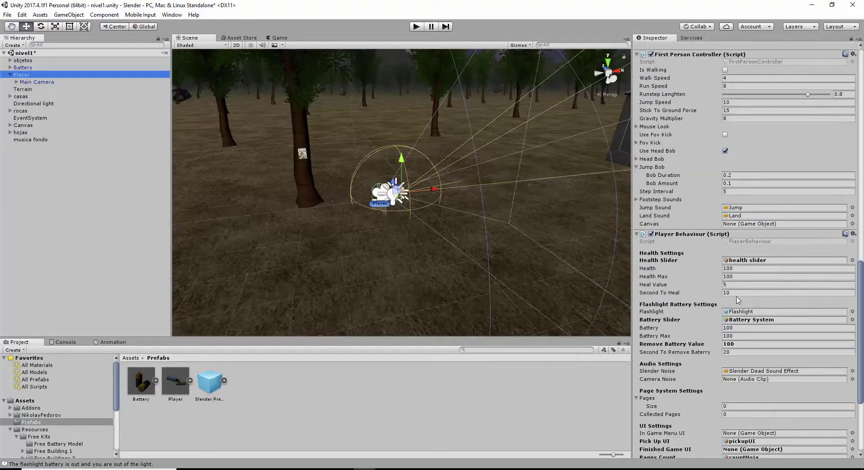
scroll(709, 340, down, 3)
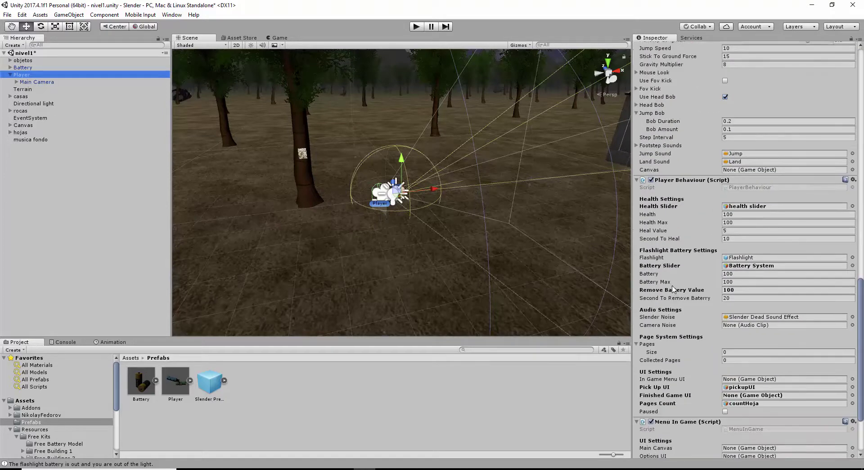
click(729, 290)
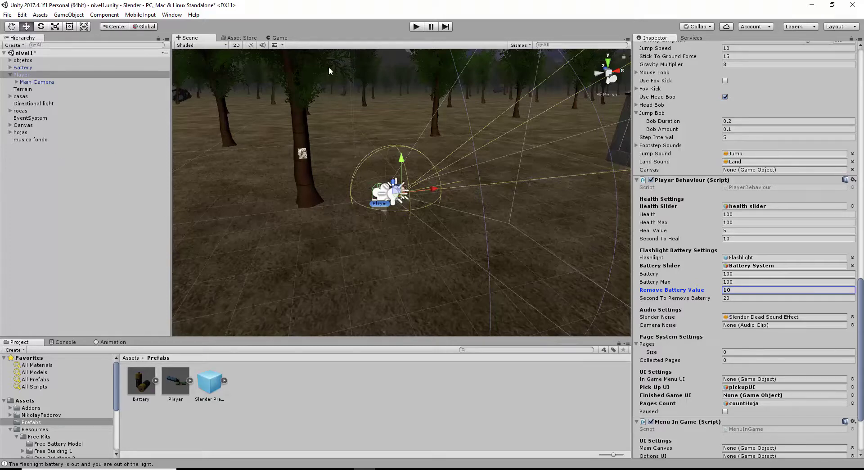
Step: Place an instance of the Battery prefab on the wooden floor inside the nearby house
scroll(305, 243, down, 3)
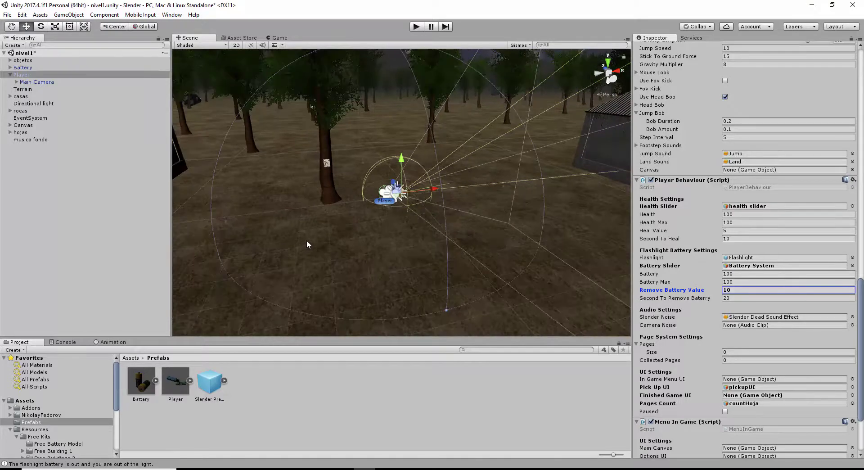
middle_drag(577, 229, 465, 201)
scroll(527, 145, up, 3)
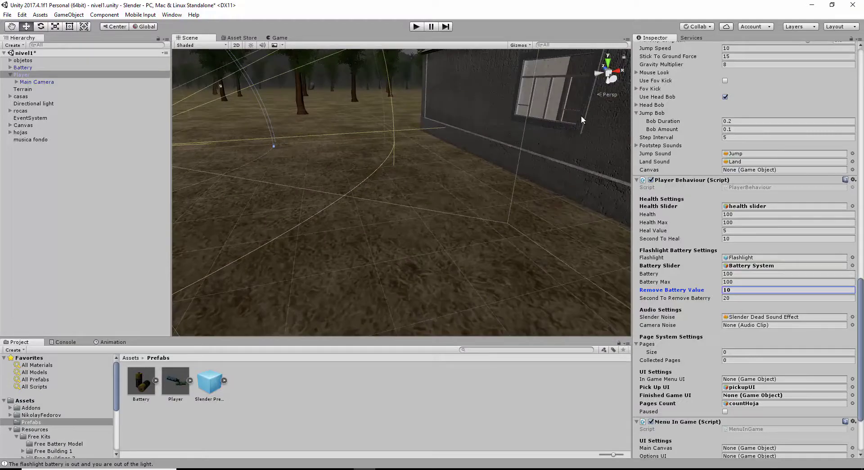
middle_drag(582, 115, 293, 245)
scroll(307, 255, up, 3)
scroll(306, 256, up, 5)
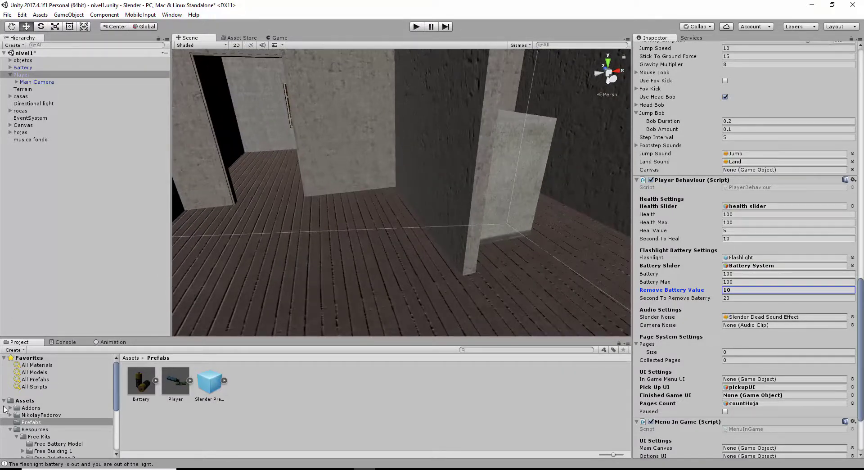
scroll(27, 412, down, 3)
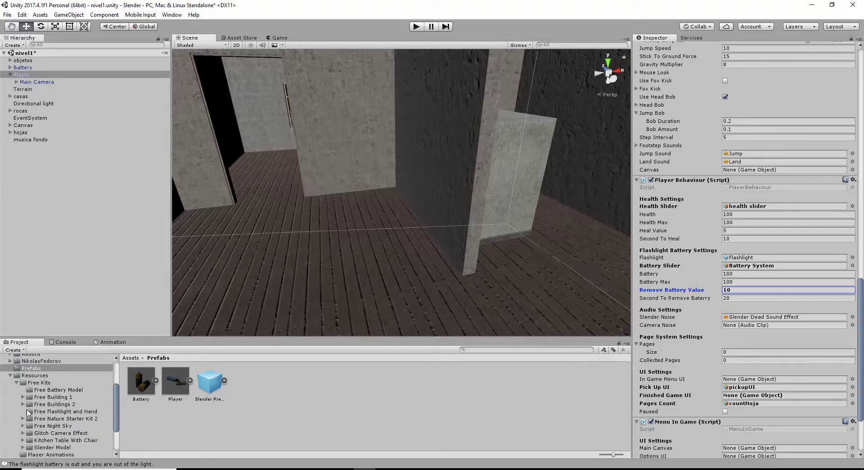
click(10, 375)
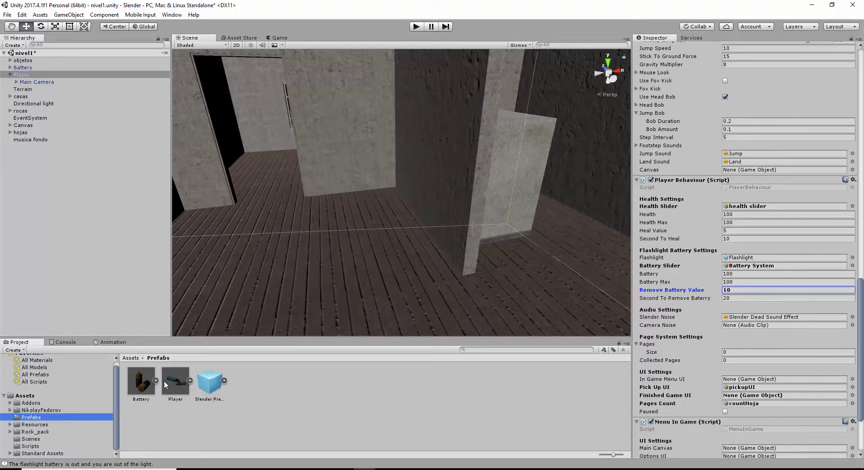
drag(143, 386, 440, 190)
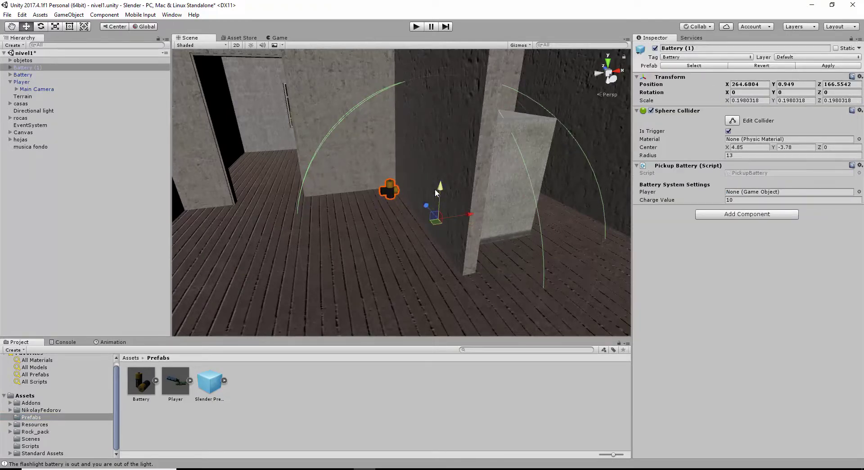
Step: Set the Sphere Collider of Battery (1) to Center X -2.73, Center Y -4.62 and Radius 8.39
alt+drag(308, 213, 331, 227)
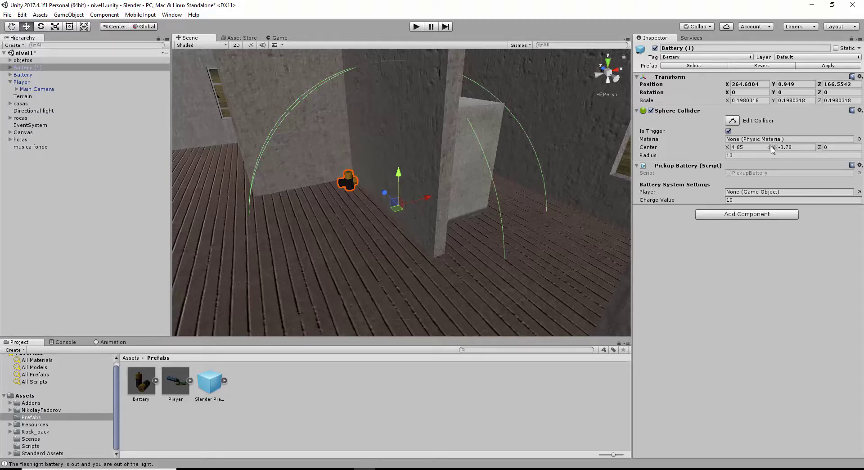
drag(774, 152, 724, 188)
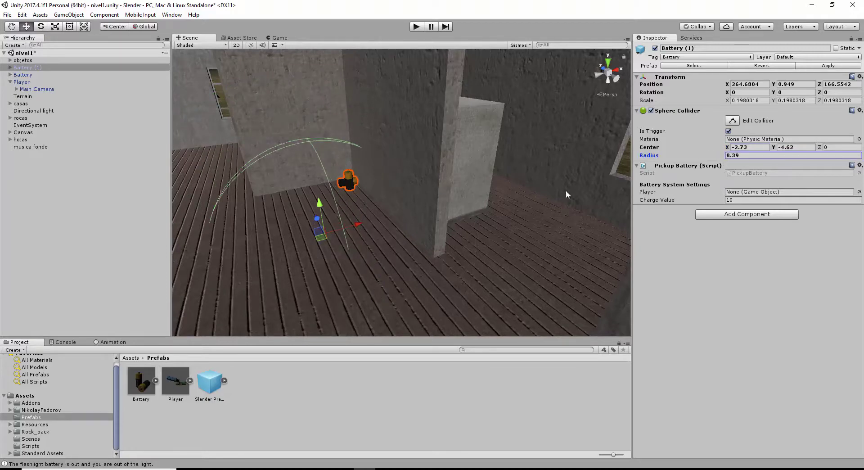
alt+drag(283, 212, 385, 212)
middle_drag(288, 210, 487, 185)
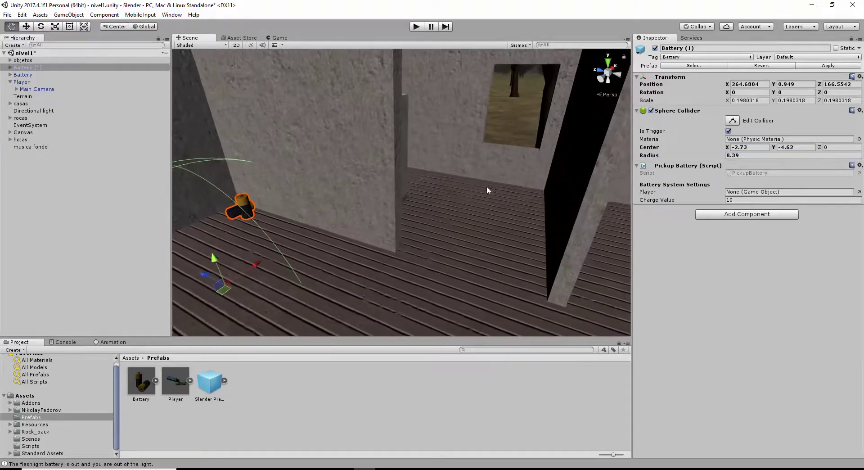
middle_drag(208, 207, 590, 186)
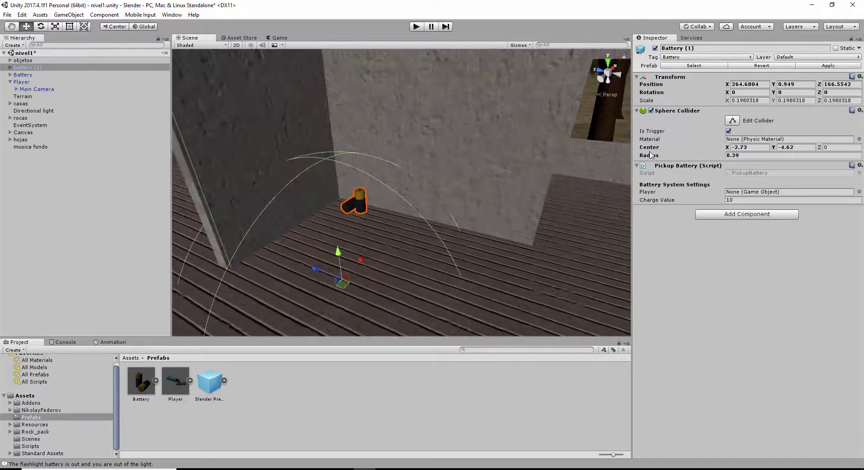
Step: Set the Battery (1) collider's Center Y to 1.2 and its Radius to 6.82
click(780, 148)
text(0.9)
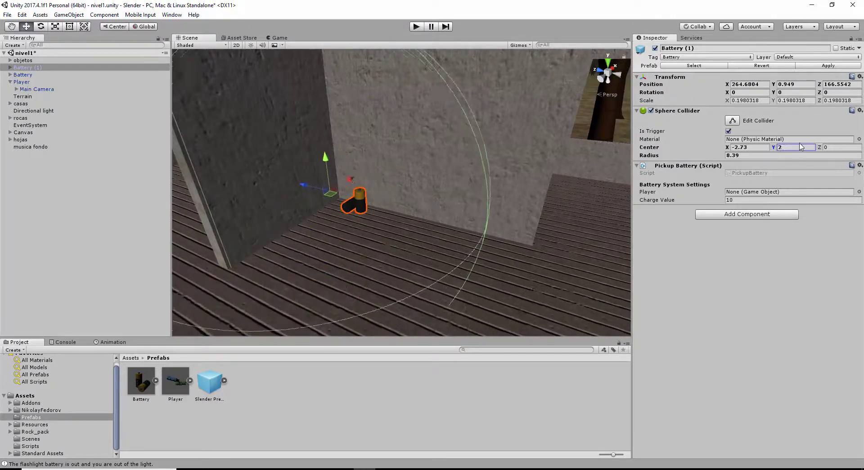
drag(796, 149, 800, 148)
scroll(352, 262, down, 7)
scroll(353, 263, up, 2)
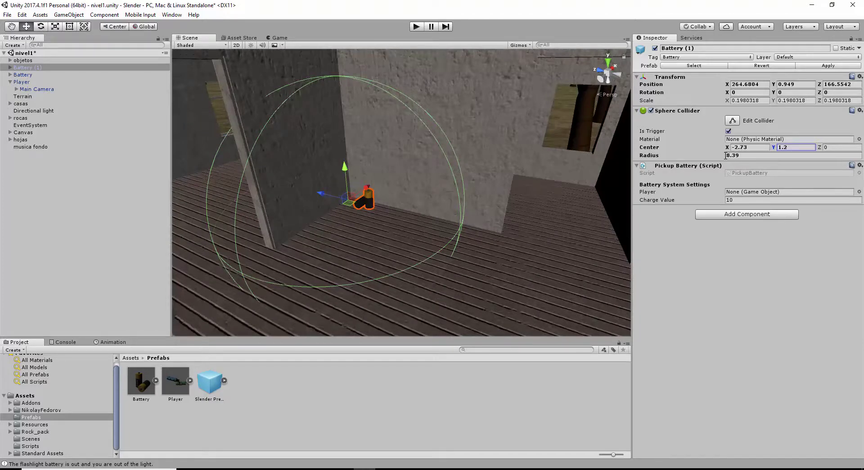
drag(720, 155, 711, 157)
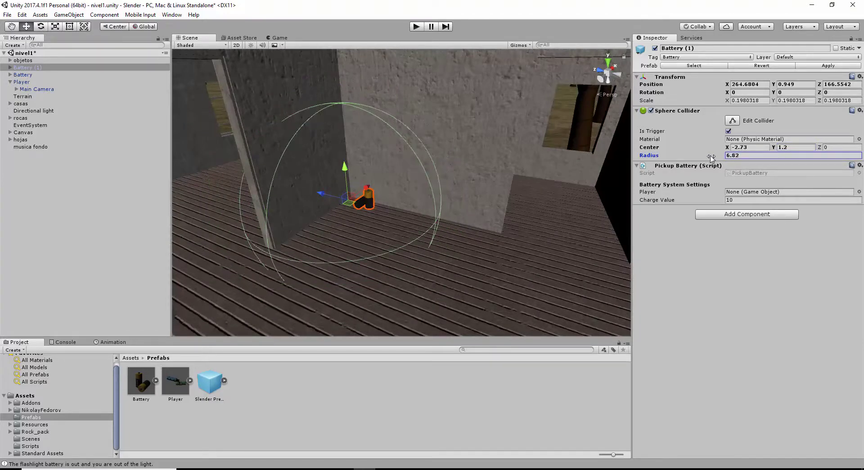
scroll(338, 164, up, 5)
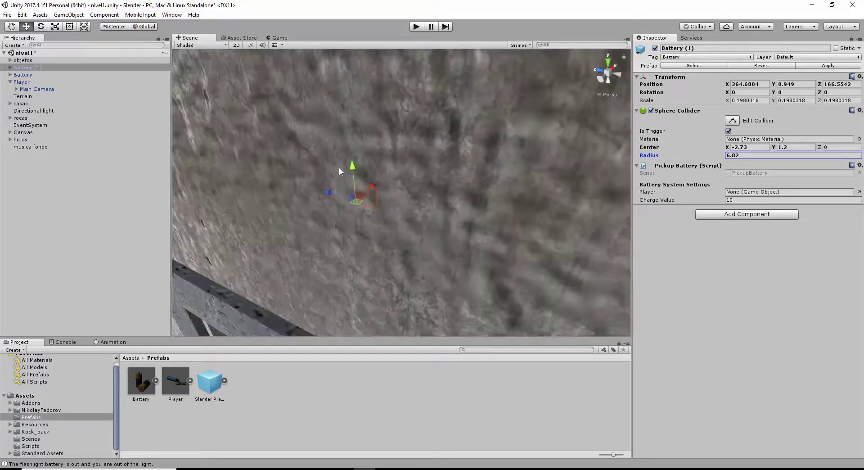
scroll(339, 167, down, 5)
scroll(335, 171, up, 5)
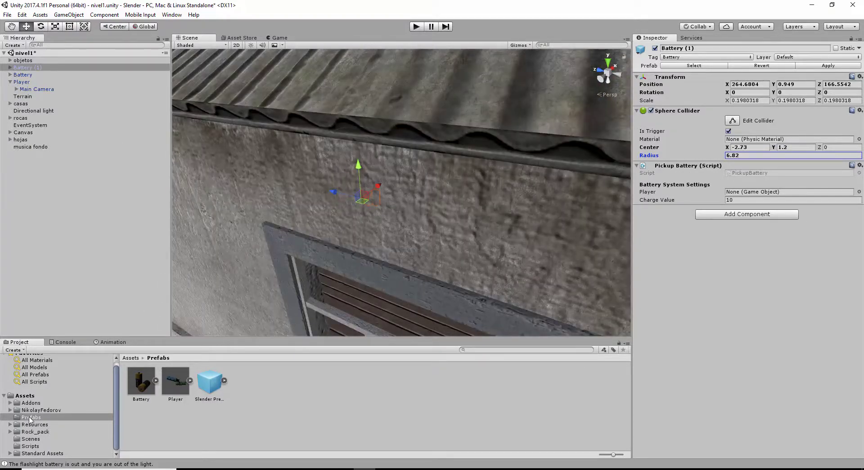
Step: Place an instance of the Slender Prefab on the open ground outside the house, near the trees
click(216, 388)
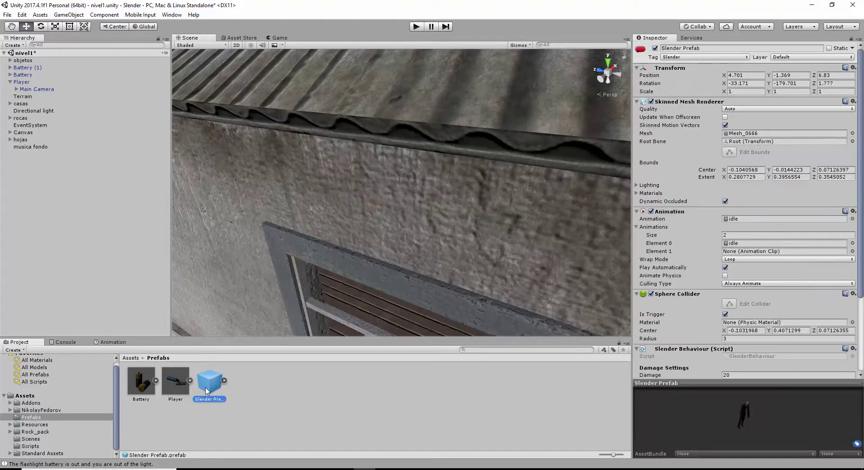
scroll(445, 241, down, 5)
scroll(445, 241, down, 6)
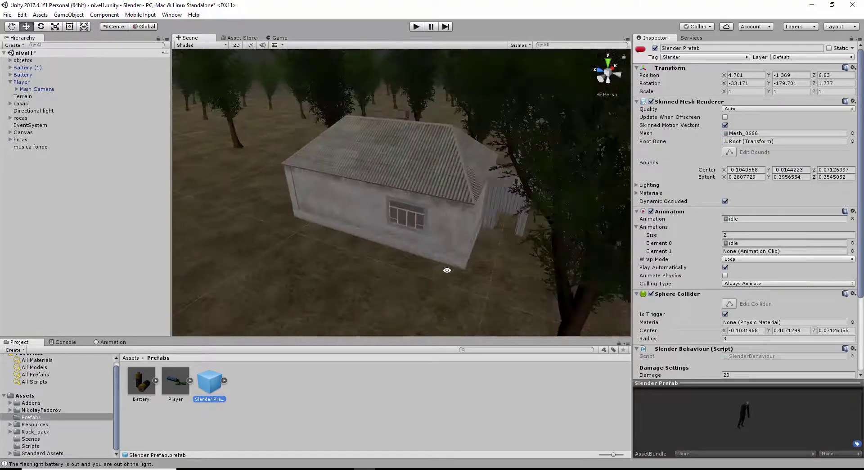
middle_drag(448, 270, 438, 190)
alt+drag(589, 194, 285, 184)
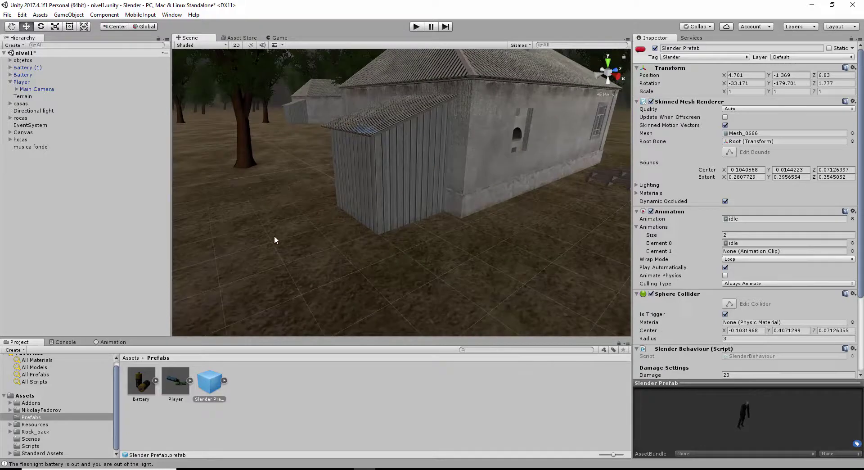
alt+drag(276, 239, 398, 233)
drag(209, 382, 471, 273)
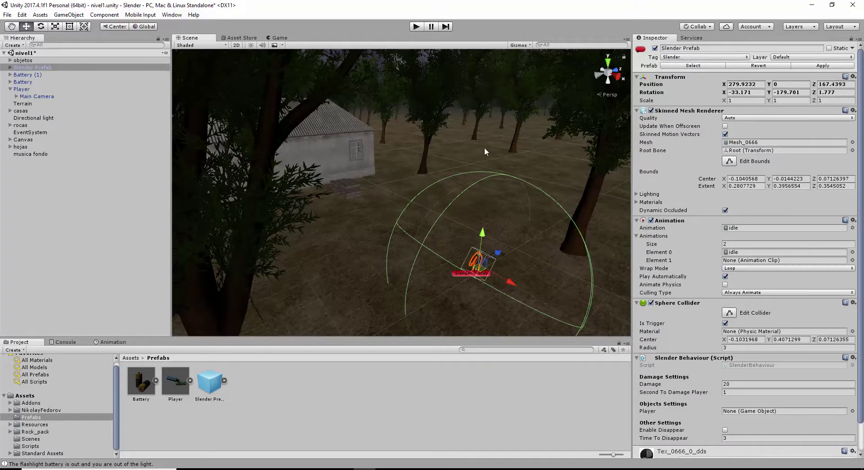
Step: Scale the Slender figure up uniformly to about 5.13
key(e)
key(r)
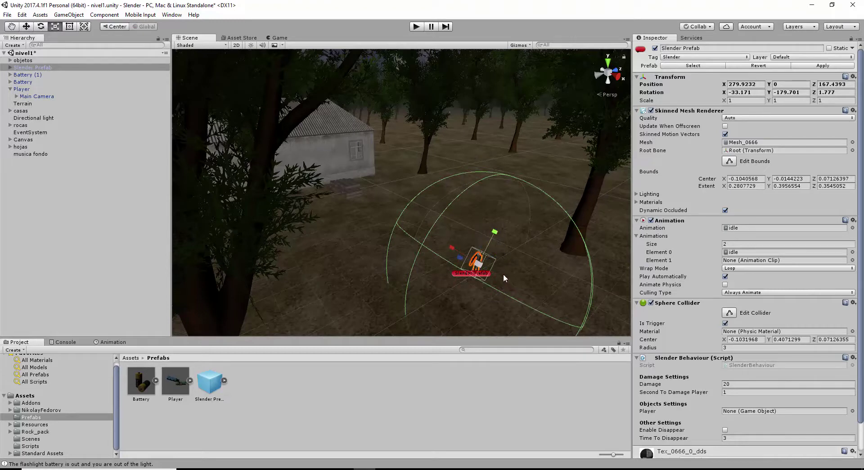
alt+drag(528, 267, 468, 238)
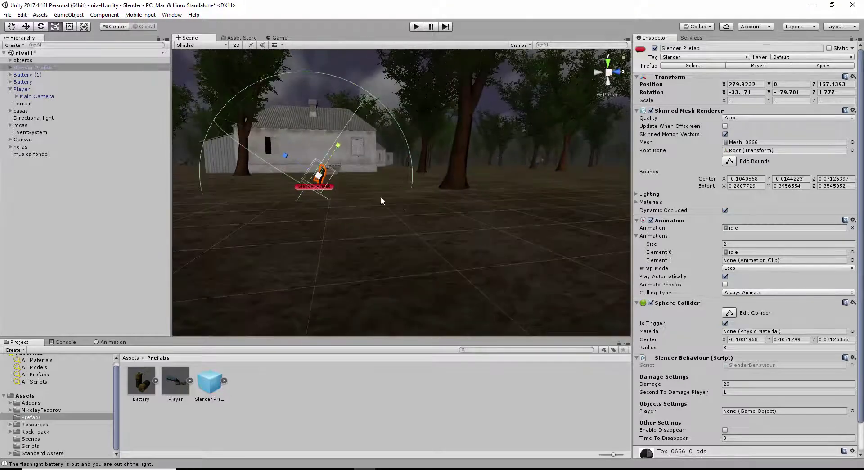
drag(324, 182, 473, 82)
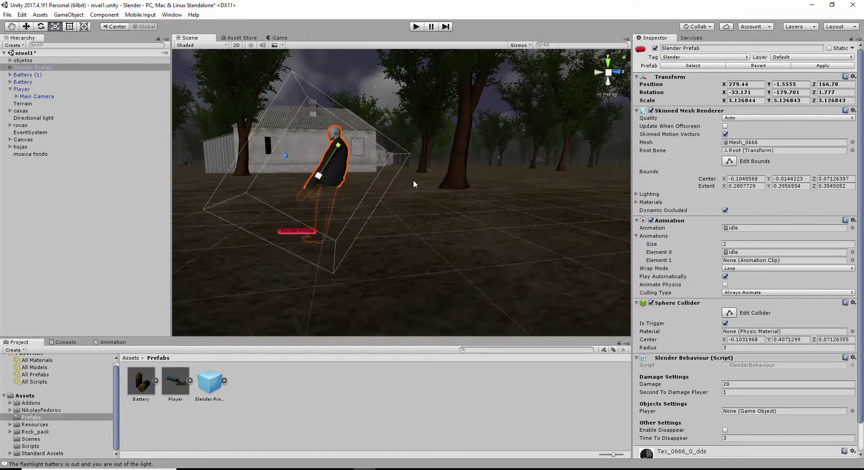
Step: Tilt the Slender figure upright to an X rotation of about -24.3 and raise it to Y 0.22
key(w)
key(e)
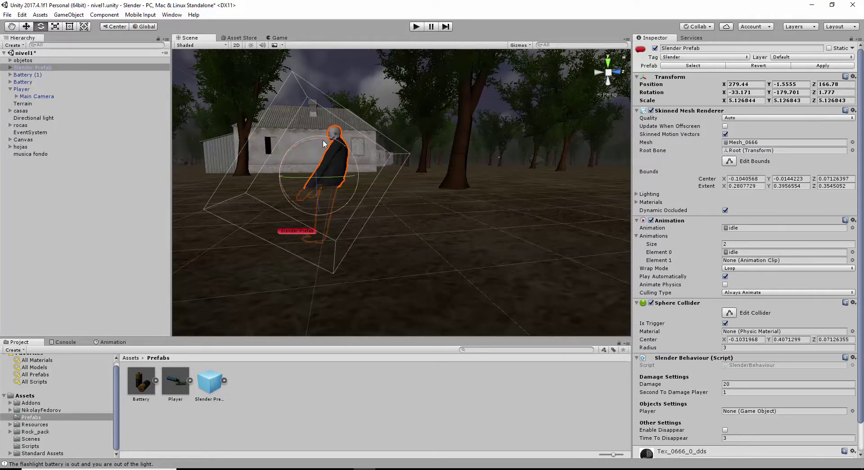
drag(327, 144, 323, 82)
key(w)
alt+drag(258, 256, 398, 271)
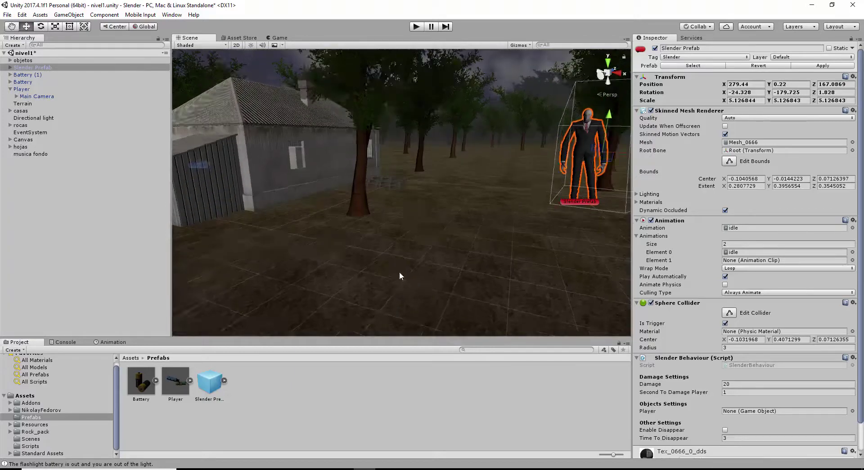
scroll(497, 262, down, 4)
alt+drag(497, 266, 379, 269)
alt+drag(432, 272, 444, 271)
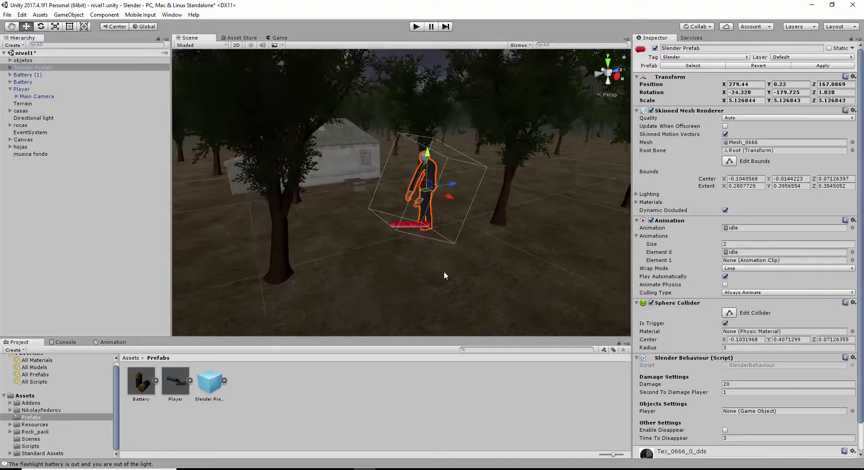
Step: Scale the Slender figure down uniformly to about 3.98 and lower it to Y 0.39 so it stands on the ground
key(e)
key(r)
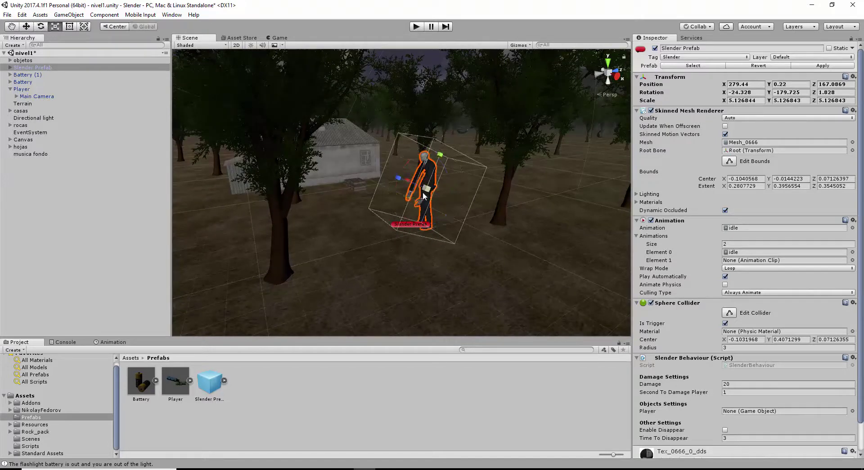
drag(423, 196, 418, 193)
key(e)
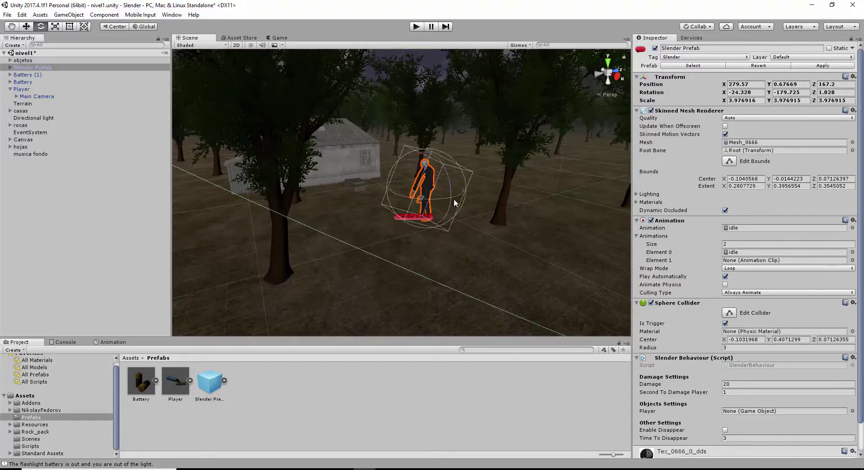
key(w)
drag(428, 159, 425, 163)
Step: Turn the Slender figure around its vertical axis to a Y rotation of about -79.4
key(e)
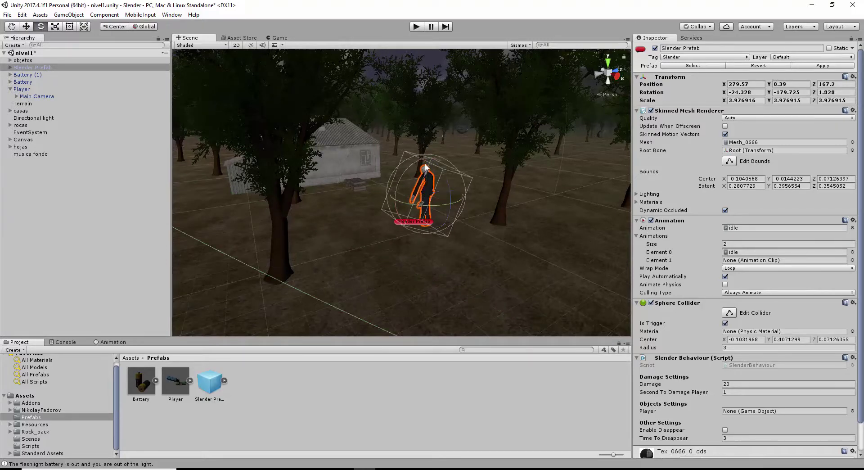
drag(449, 203, 323, 193)
key(w)
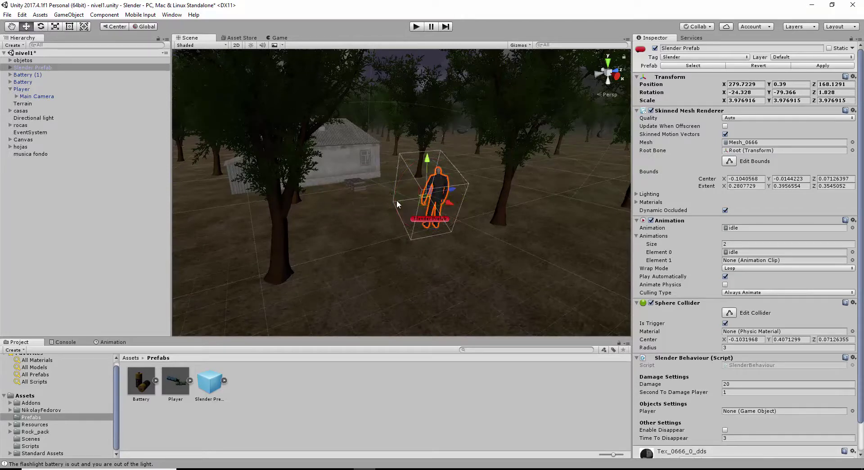
Step: Move the Slender figure partly behind the nearby tree, at X 282.57 and Z 171.9
drag(451, 207, 533, 193)
alt+drag(429, 219, 666, 225)
scroll(554, 194, up, 1)
right_drag(554, 194, 470, 216)
scroll(470, 216, up, 10)
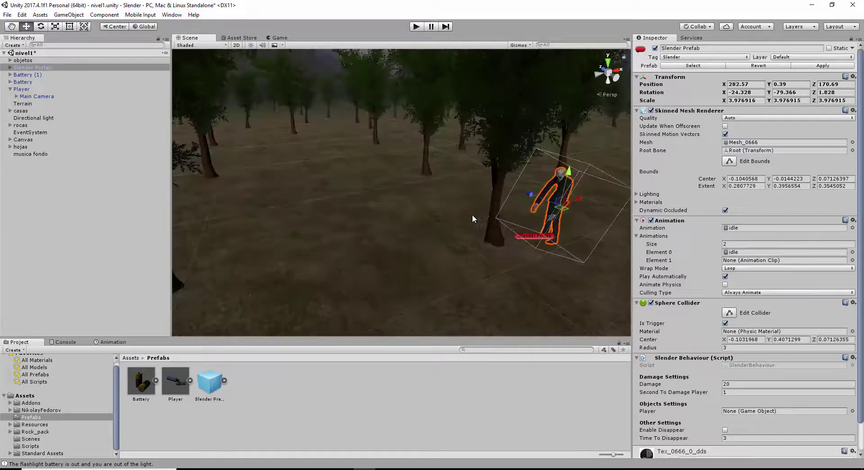
alt+drag(440, 224, 504, 191)
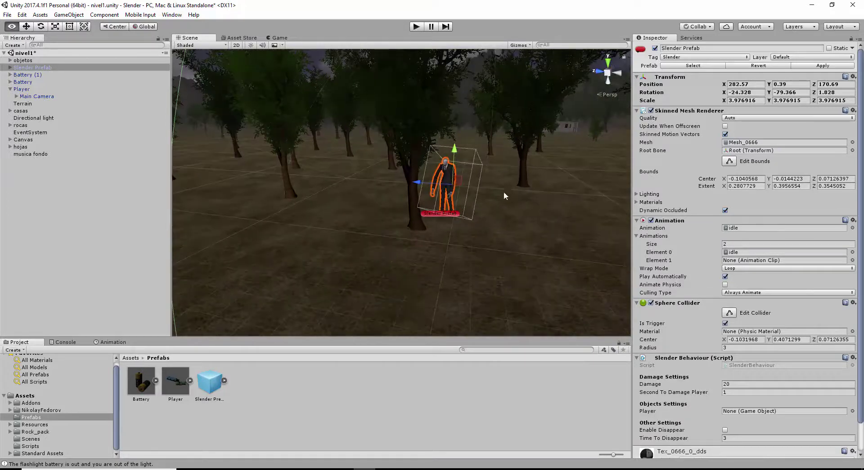
drag(413, 185, 391, 183)
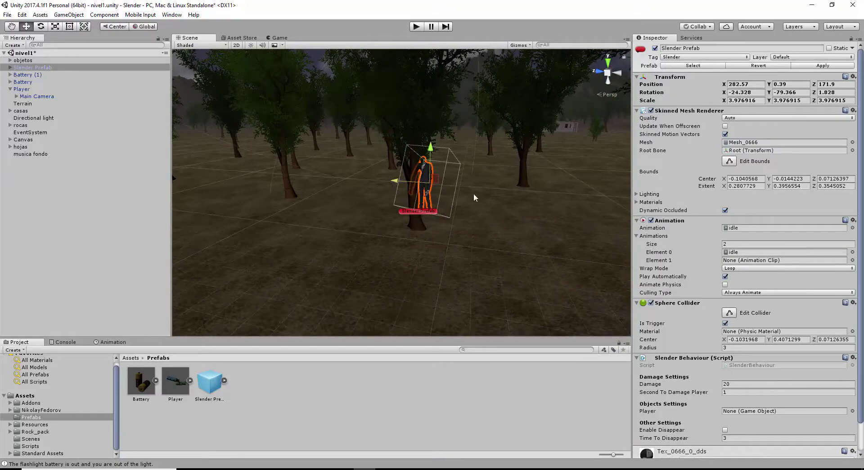
click(509, 233)
scroll(508, 234, down, 5)
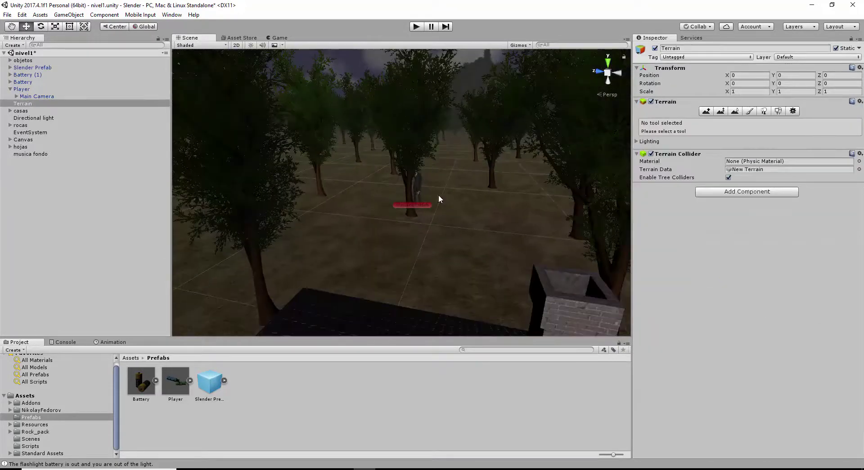
Step: Turn on Enable Disappear in the Slender figure's Slender Behaviour script and set Time To Disappear to 4
click(418, 182)
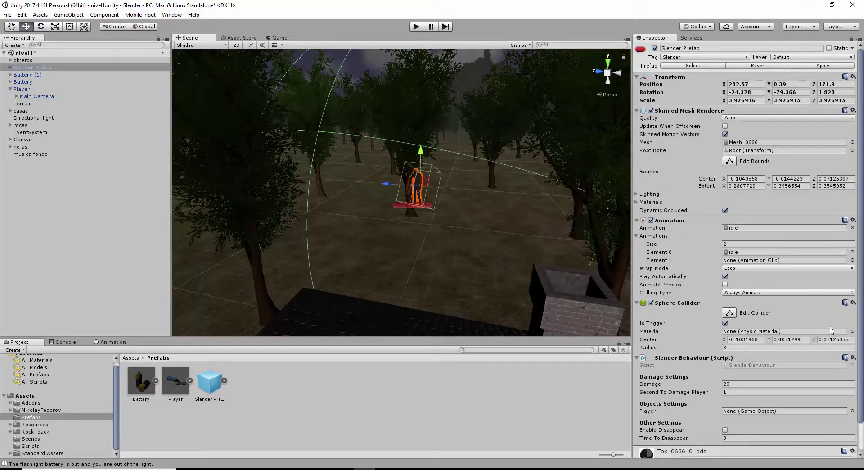
scroll(827, 310, down, 3)
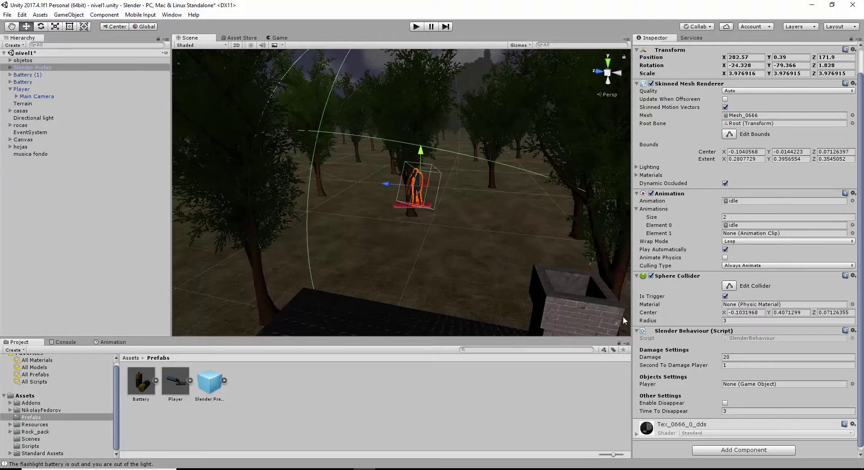
scroll(554, 270, down, 7)
scroll(542, 269, up, 3)
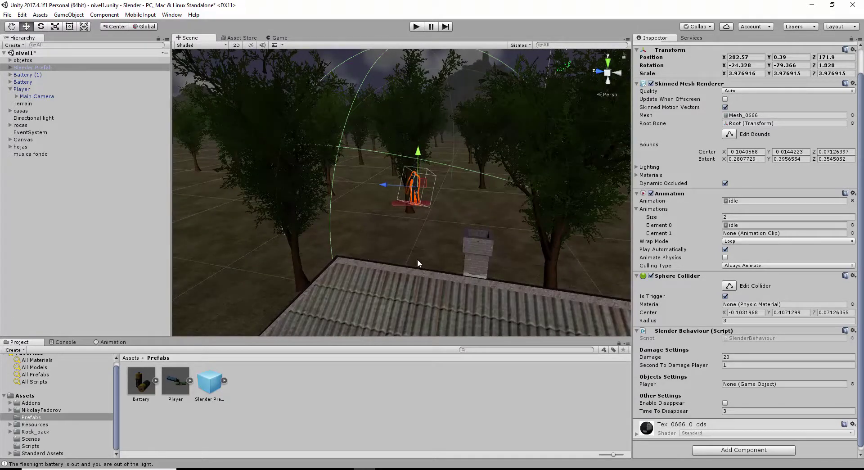
scroll(450, 267, down, 2)
scroll(702, 341, down, 1)
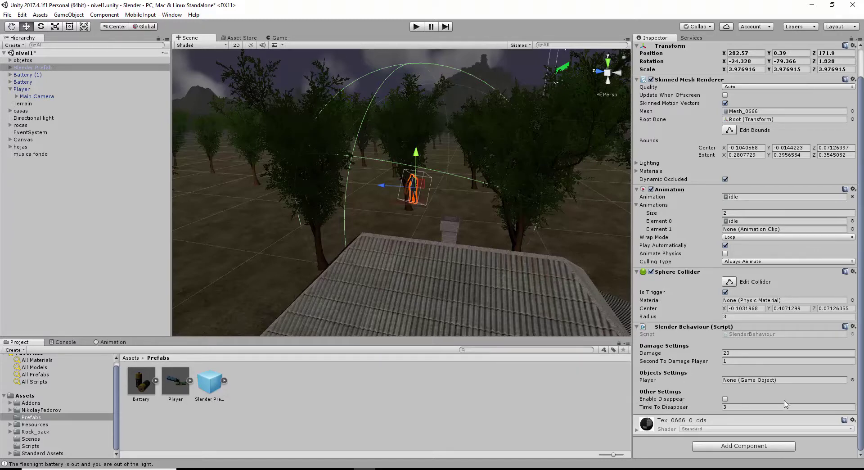
click(725, 399)
click(731, 407)
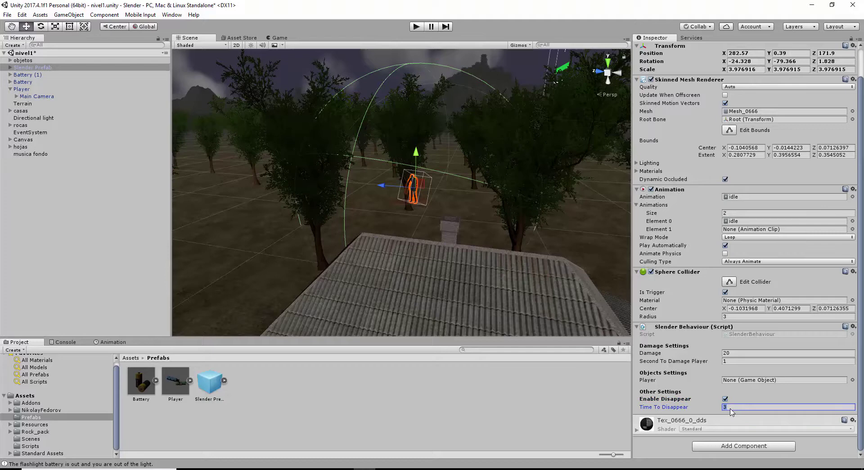
text(4)
scroll(471, 222, down, 3)
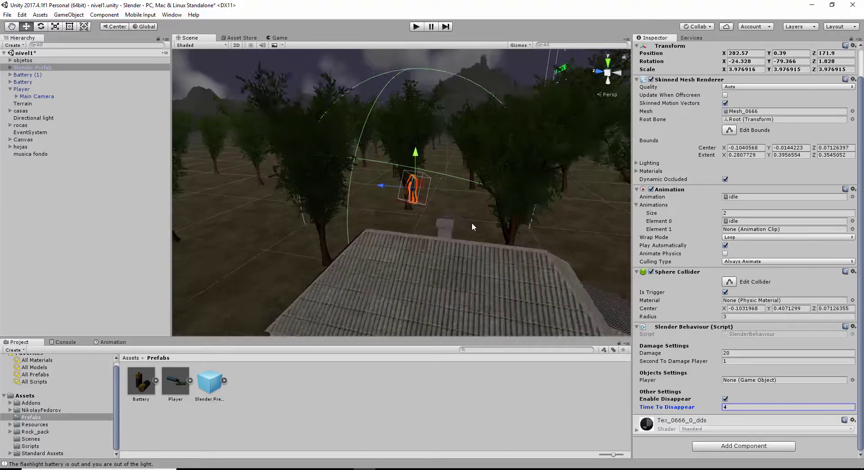
middle_drag(460, 214, 256, 140)
scroll(347, 170, down, 3)
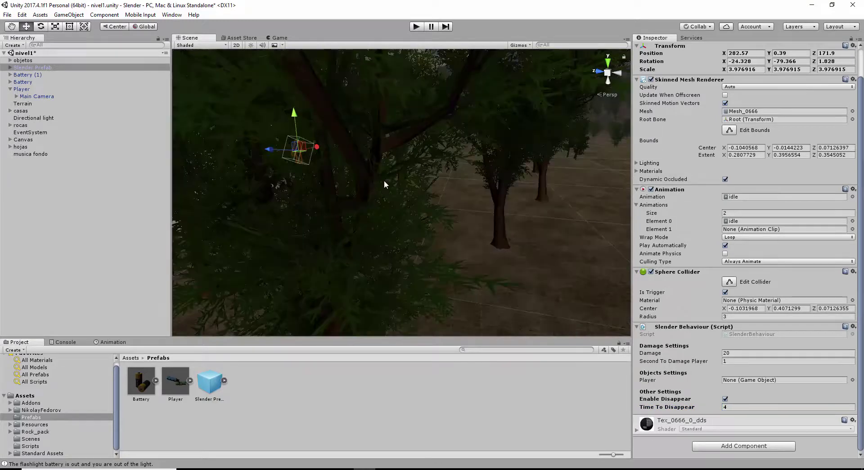
middle_drag(472, 222, 214, 214)
scroll(233, 206, down, 3)
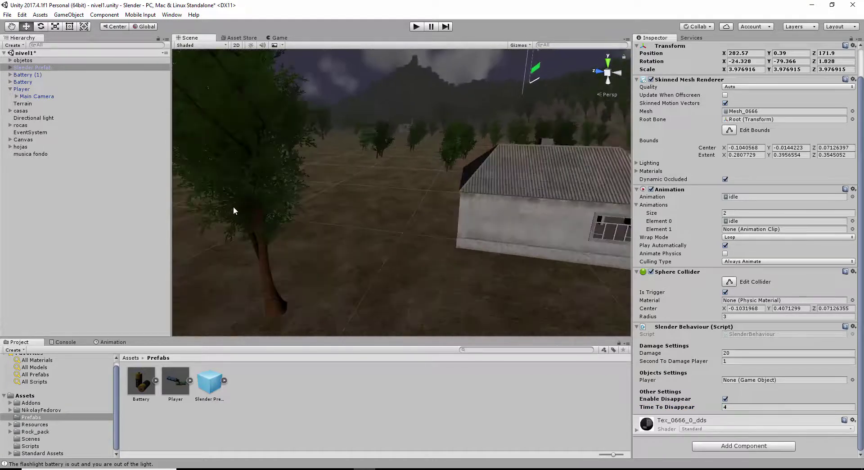
Step: Duplicate the Slender figure and move the copy along the Z axis to 99.32, near the tree beside the house
scroll(236, 204, down, 3)
key(ctrl+d)
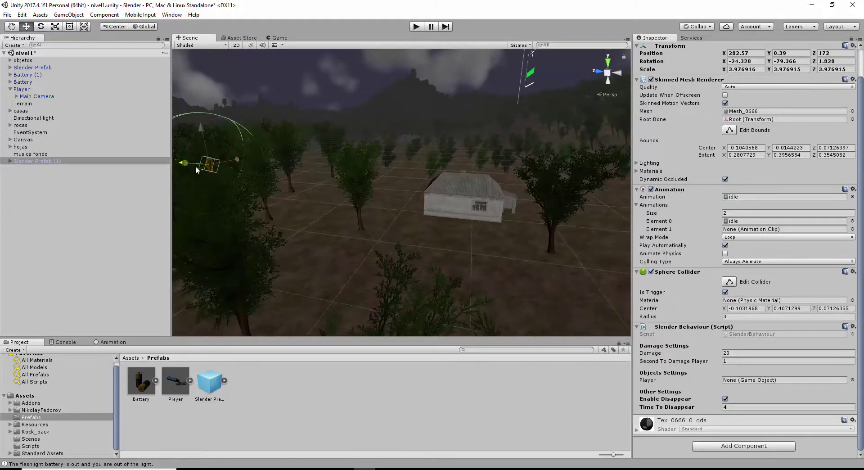
drag(195, 165, 415, 209)
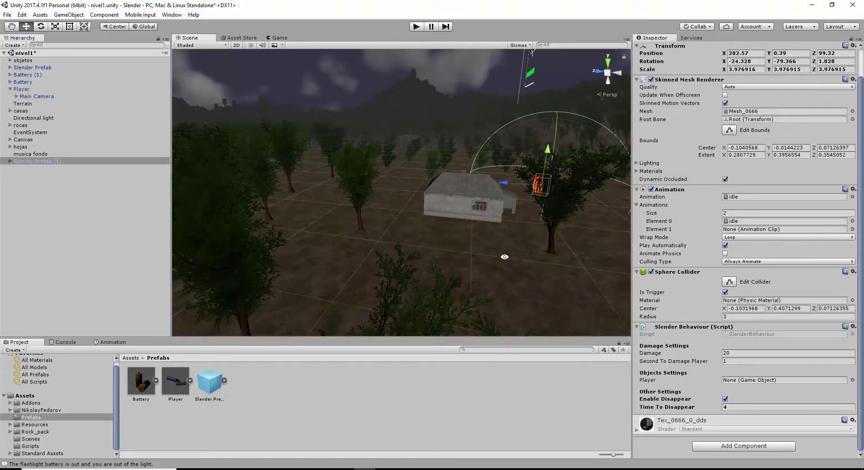
Step: Duplicate the second Slender figure and move the new copy to another wooded area at X 189.9 and Z 60.8
alt+drag(505, 257, 426, 280)
scroll(237, 276, down, 10)
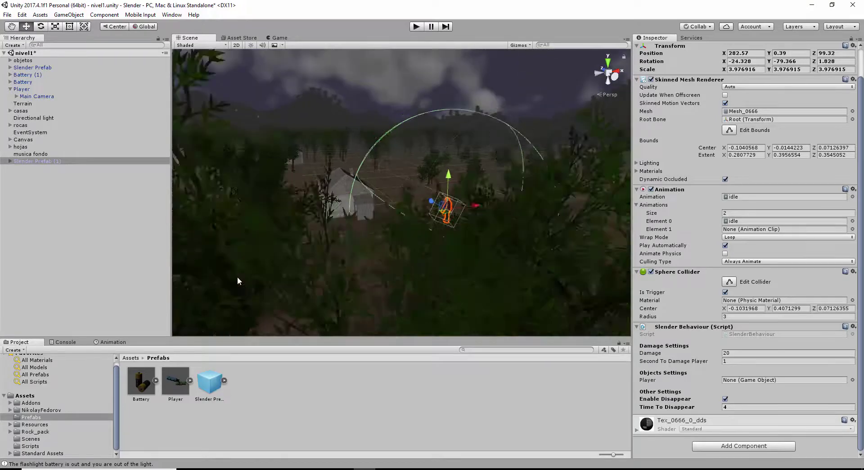
middle_drag(209, 248, 448, 248)
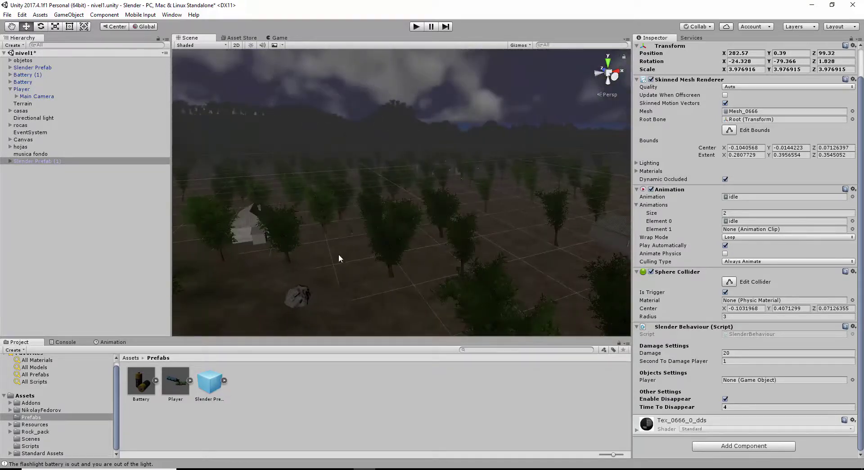
alt+drag(338, 254, 509, 253)
middle_drag(525, 212, 342, 264)
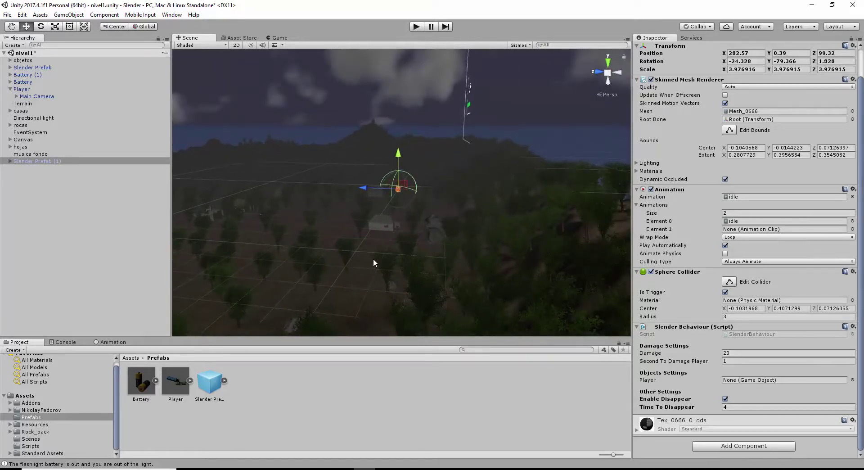
key(ctrl+d)
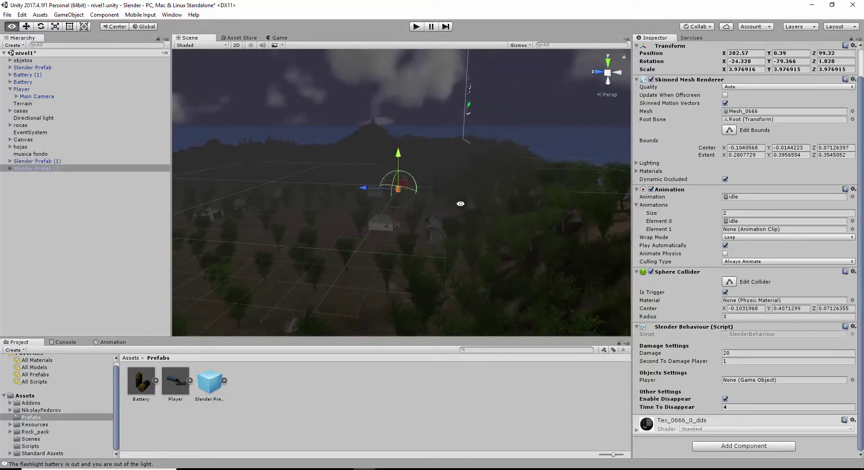
alt+drag(460, 204, 284, 244)
drag(543, 175, 540, 258)
Step: Duplicate the third Slender figure and place the new copy elsewhere in the forest at X 136.1 and Z 145.6
scroll(376, 267, down, 10)
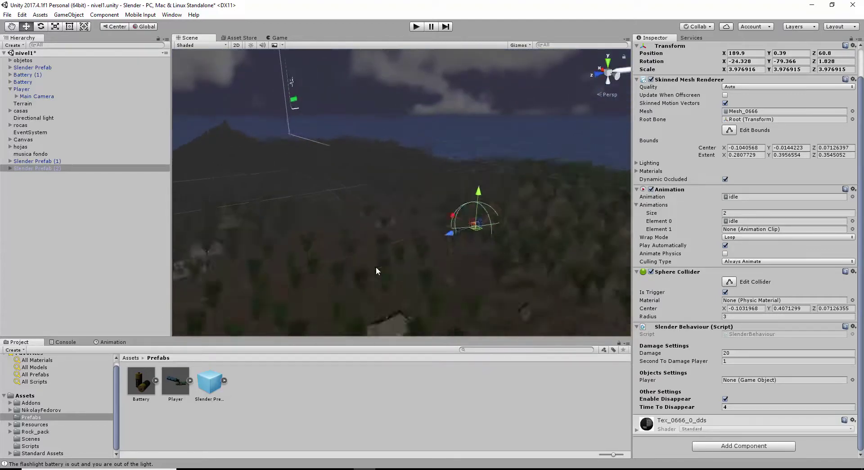
scroll(376, 266, up, 2)
scroll(376, 266, down, 4)
scroll(376, 270, up, 1)
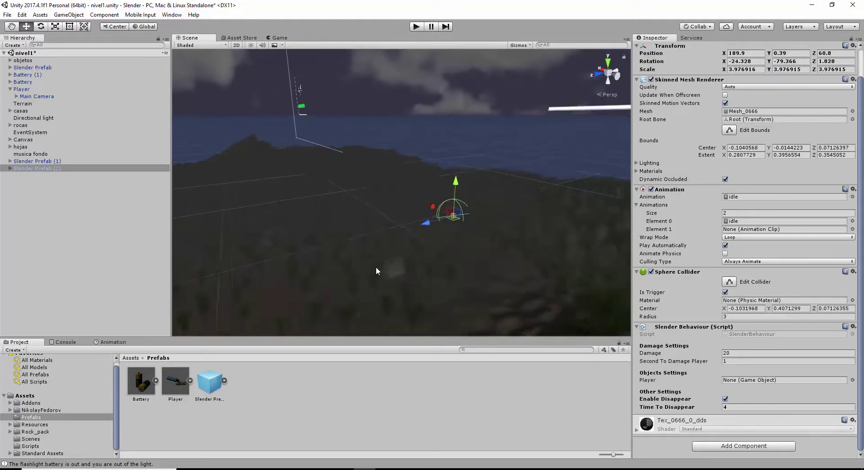
key(ctrl+d)
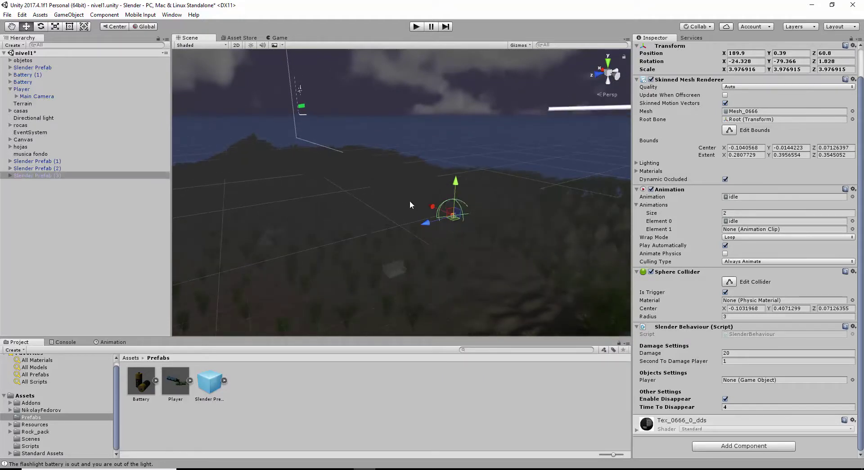
drag(433, 212, 451, 296)
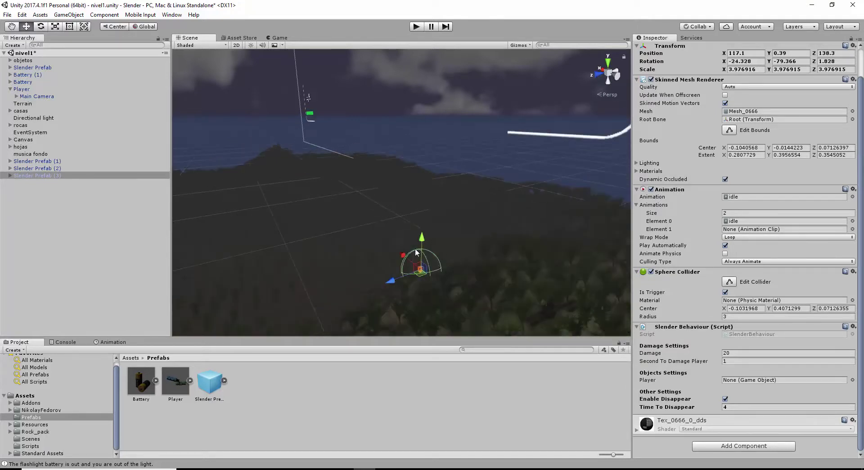
drag(417, 253, 359, 268)
scroll(312, 198, down, 3)
scroll(311, 198, up, 5)
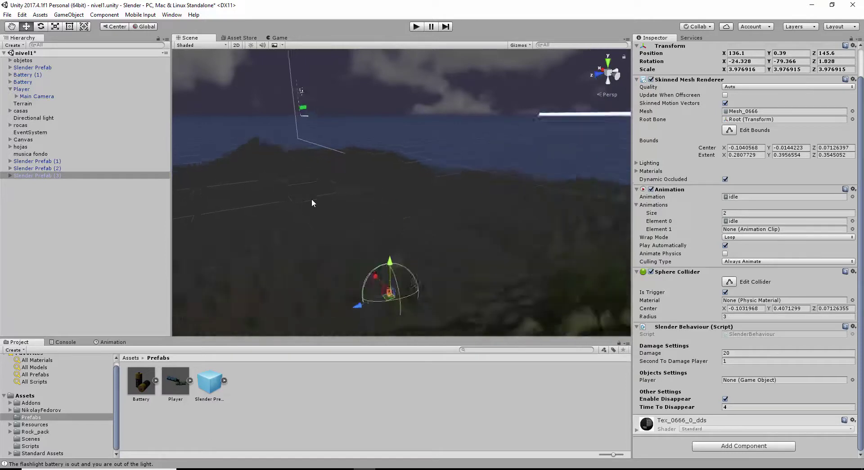
Step: Create an empty game object at the scene root and name it slender
scroll(312, 200, up, 7)
alt+drag(314, 203, 307, 220)
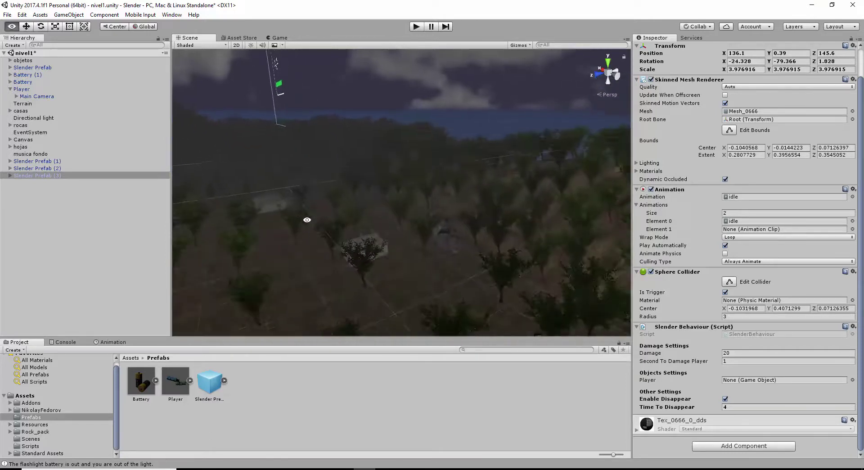
right_drag(307, 220, 377, 274)
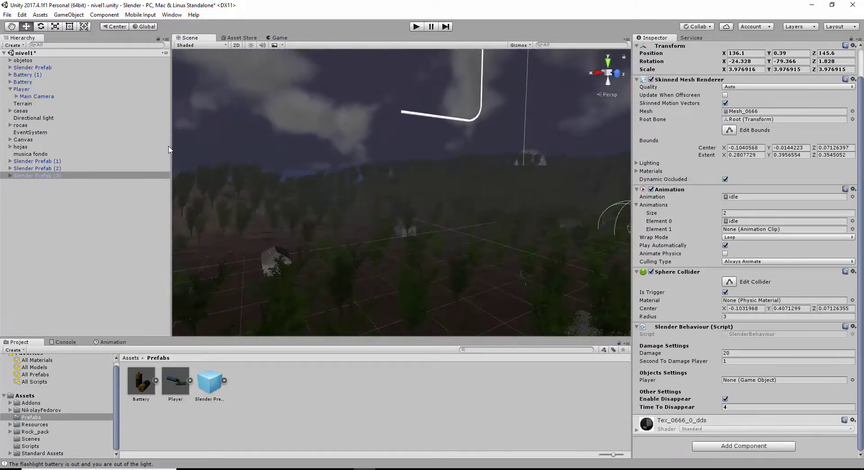
click(49, 208)
right_click(52, 206)
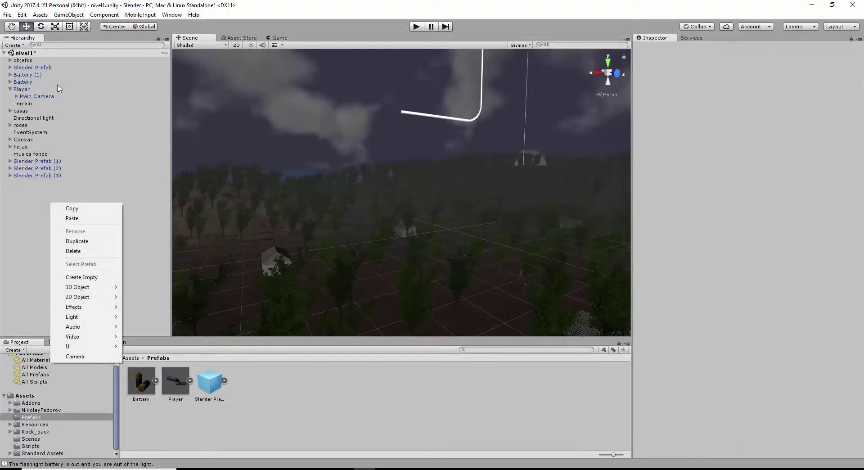
click(84, 278)
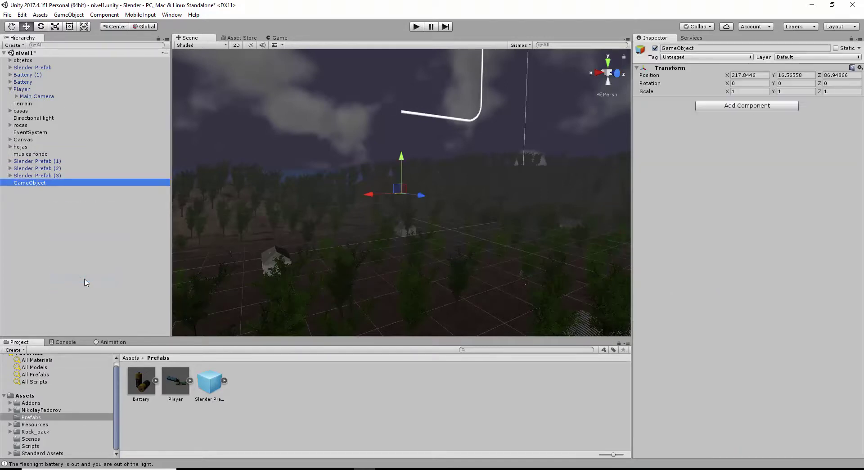
click(669, 49)
text(slender)
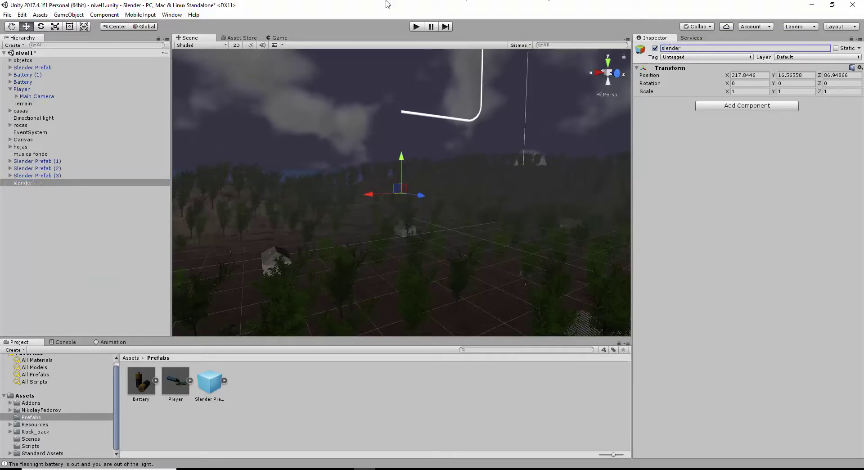
Step: Group all four Slender Prefab figures under the slender object and collapse the group
drag(57, 161, 31, 185)
ctrl+click(30, 67)
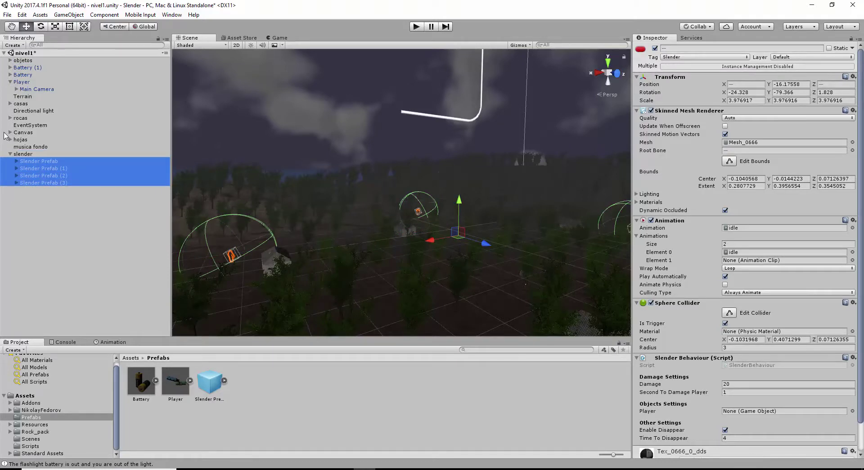
click(9, 153)
Step: Play-test the level by walking past the house and collecting the page on the nearby tree
scroll(420, 219, down, 5)
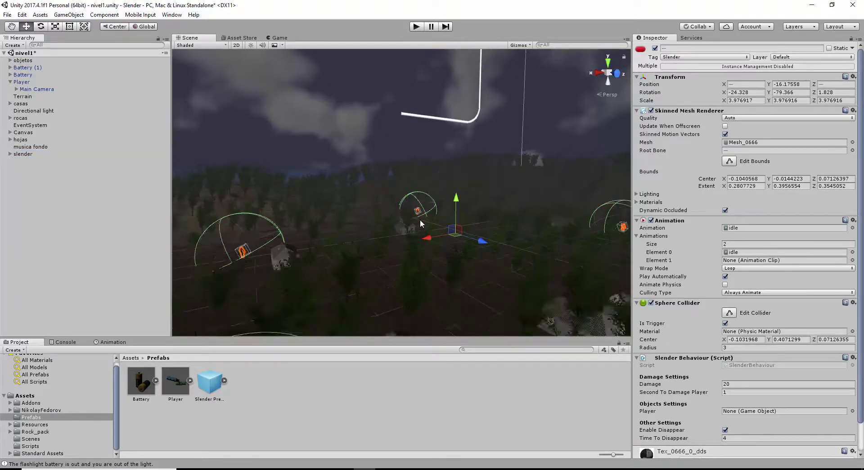
click(415, 27)
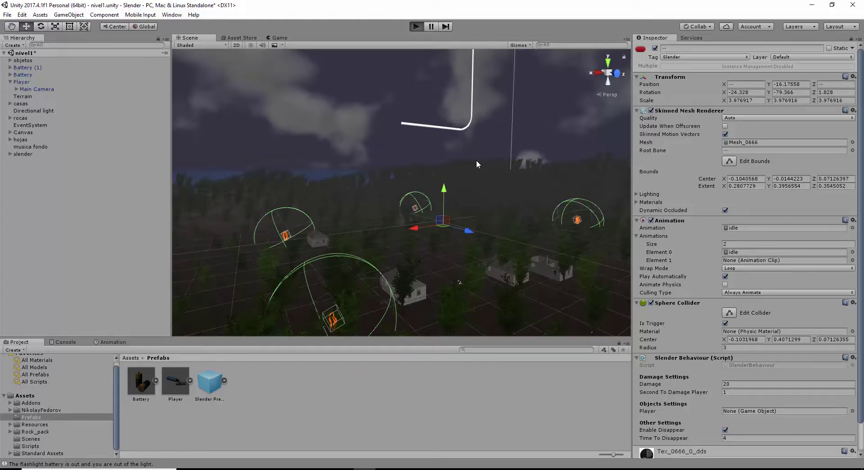
key(ctrl+p)
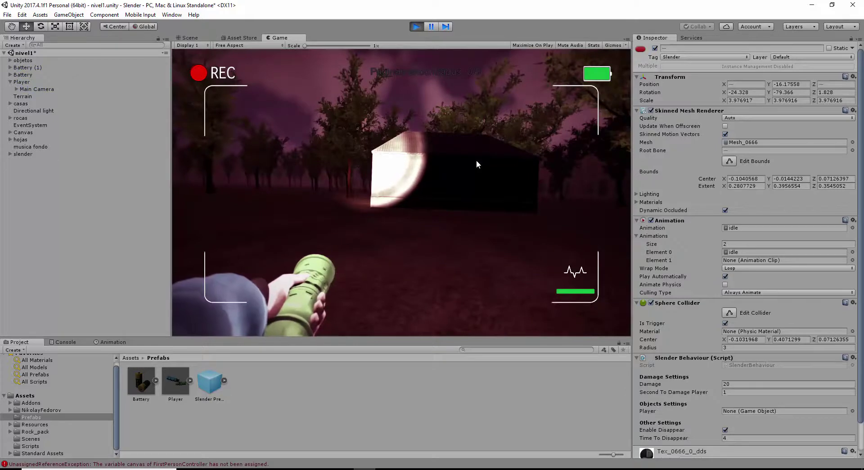
click(477, 161)
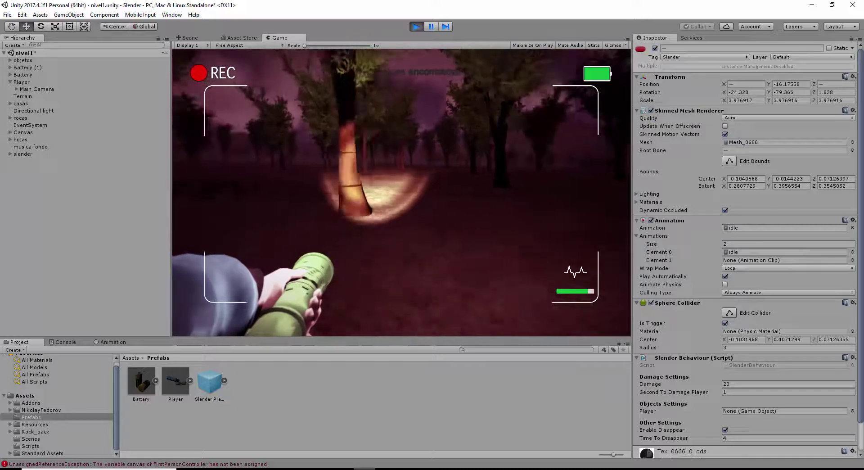
key(w)
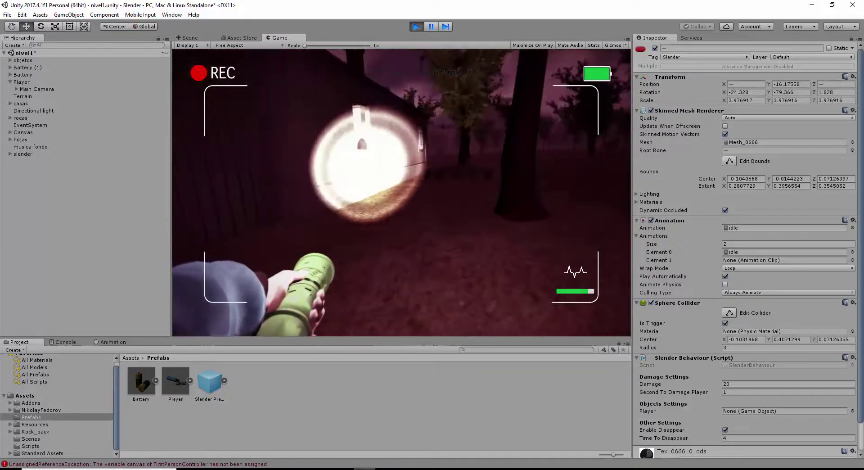
key(w)
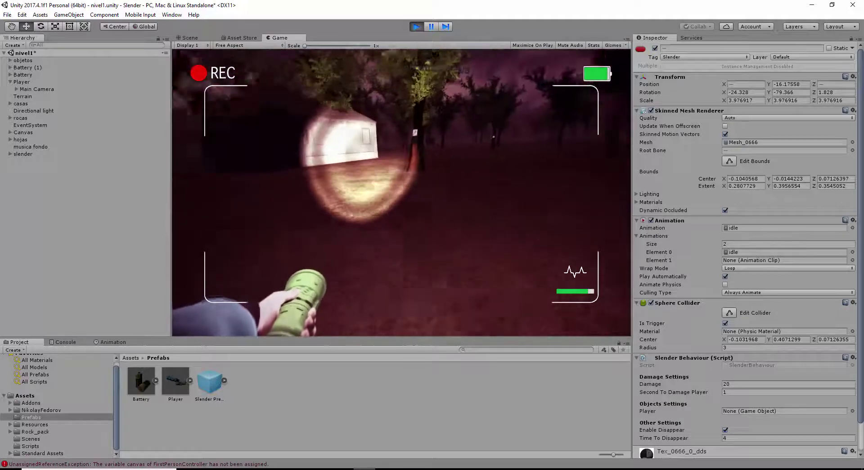
key(w)
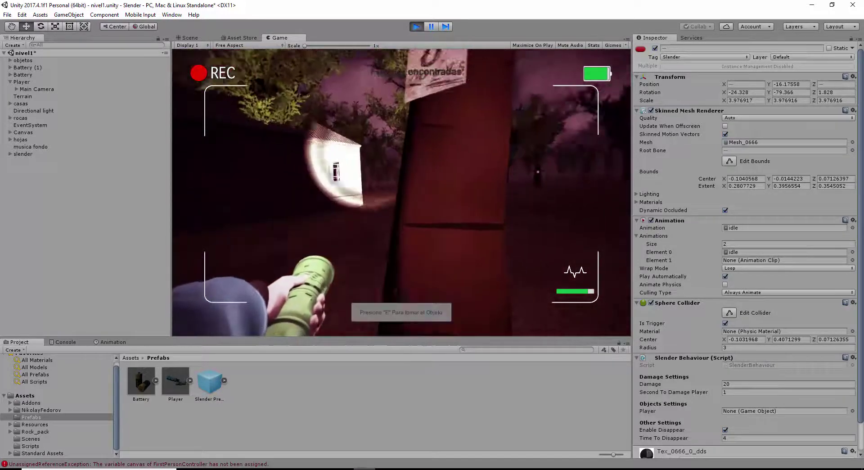
key(e)
key(w)
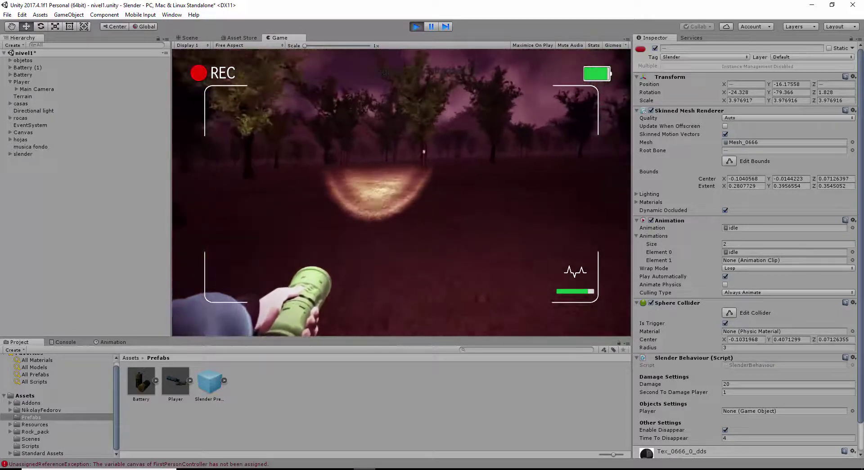
Step: Walk to the next tree with a page on it and collect that second page
key(w)
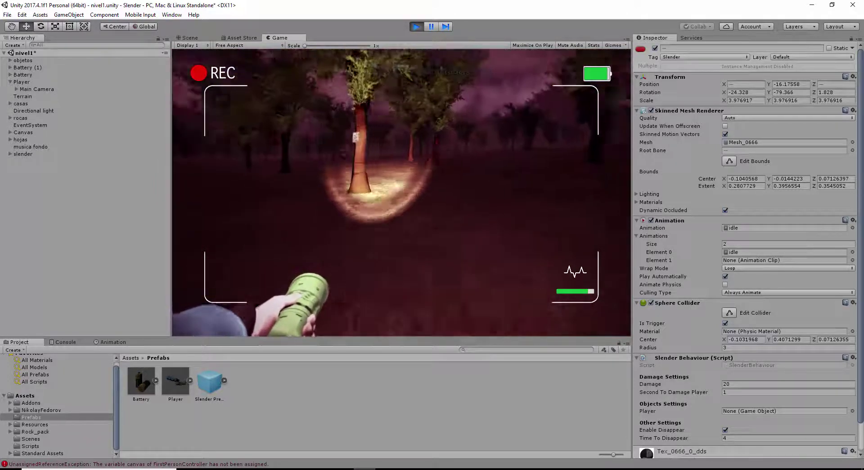
key(w)
key(w)
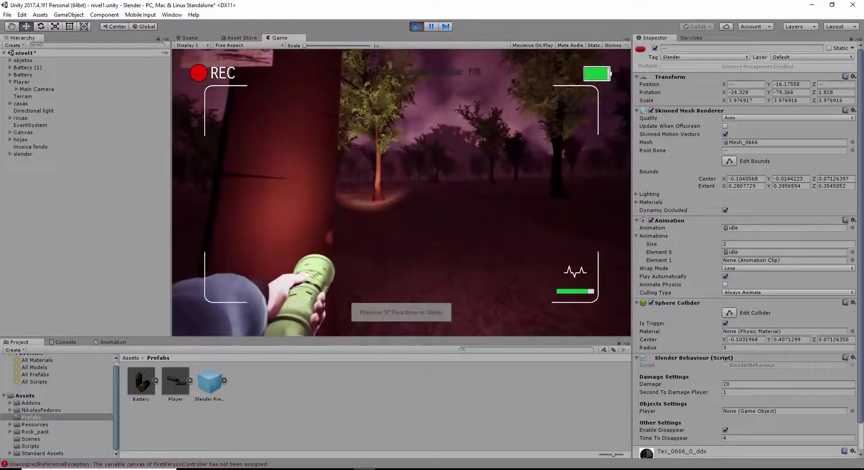
key(w)
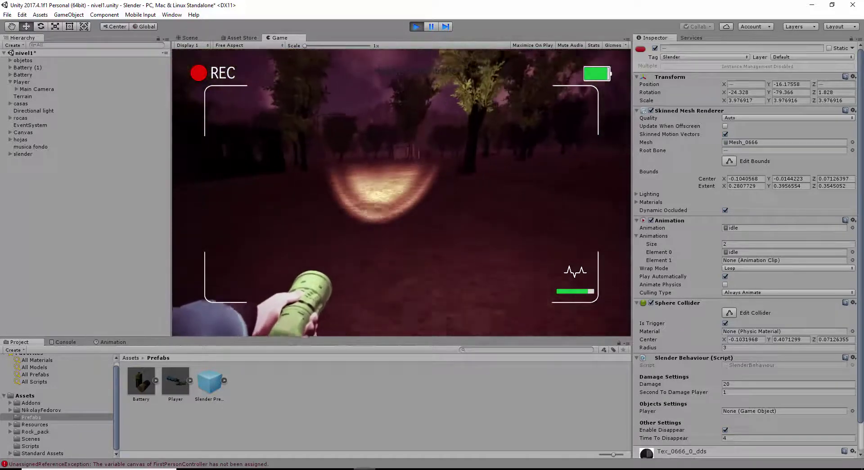
Step: Walk through the forest to the tilted wooden structure beside the tree and check around it for pages
key(w)
key(w)
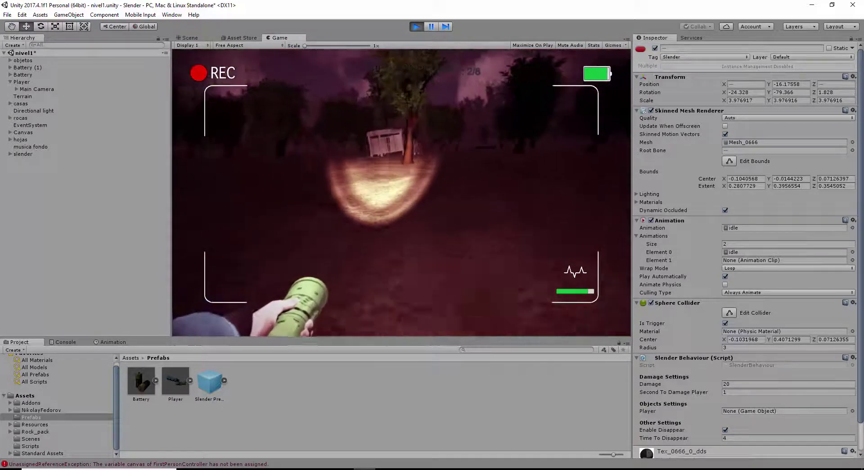
key(w)
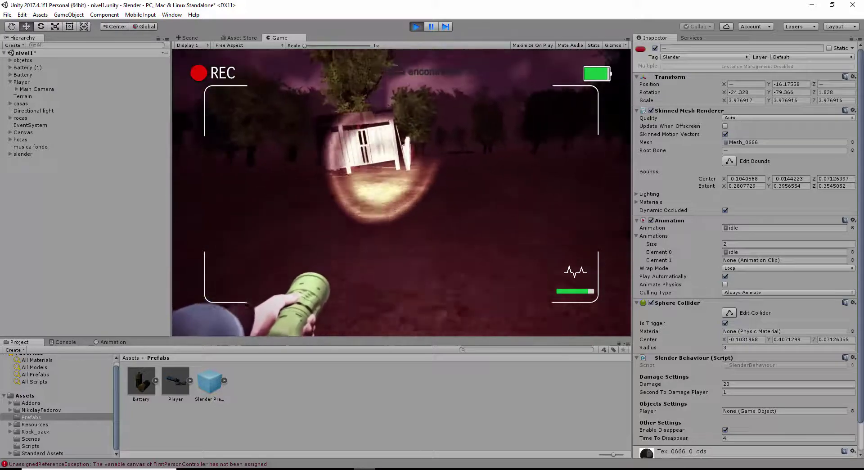
key(w)
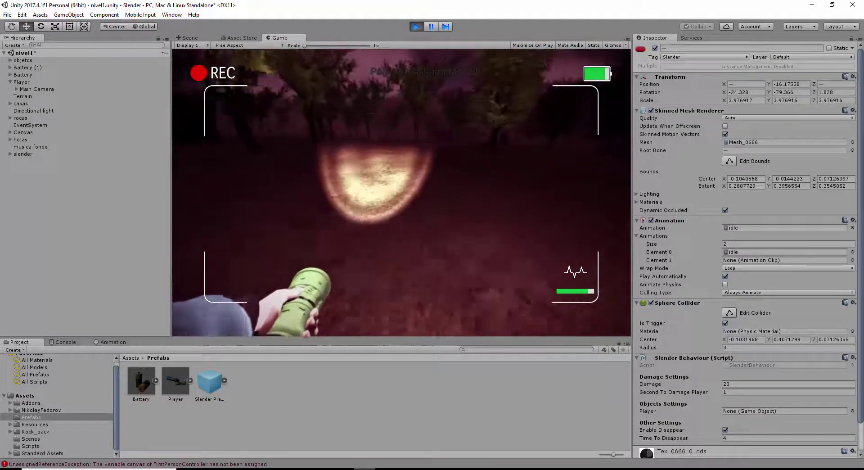
Step: Search the denser tree area beyond the wooden structure for more pages
key(w)
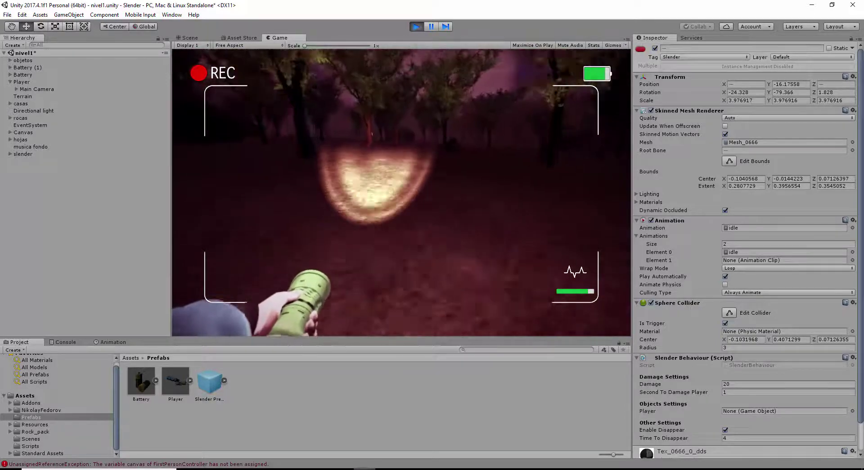
key(w)
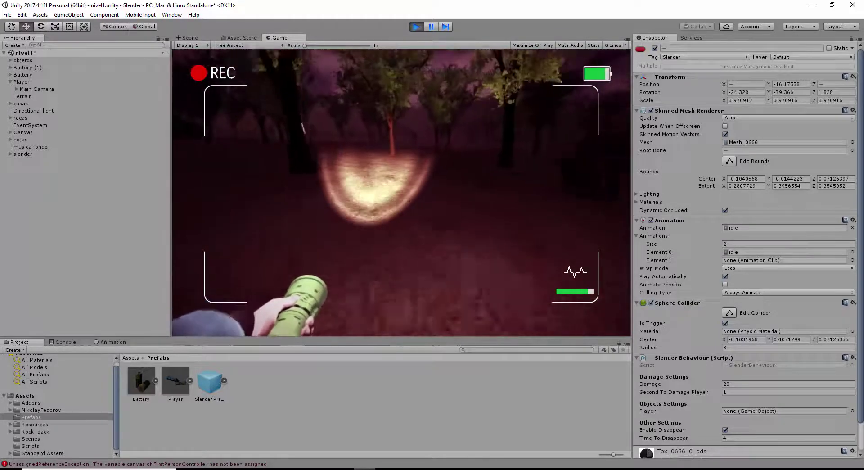
key(w)
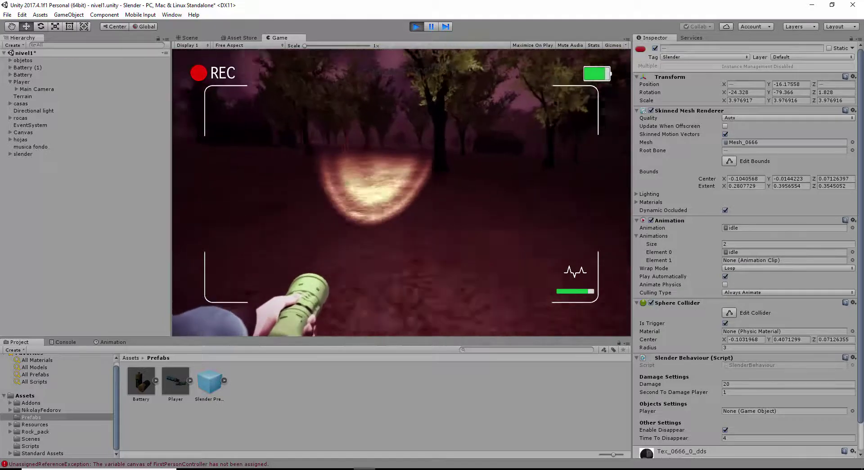
key(w)
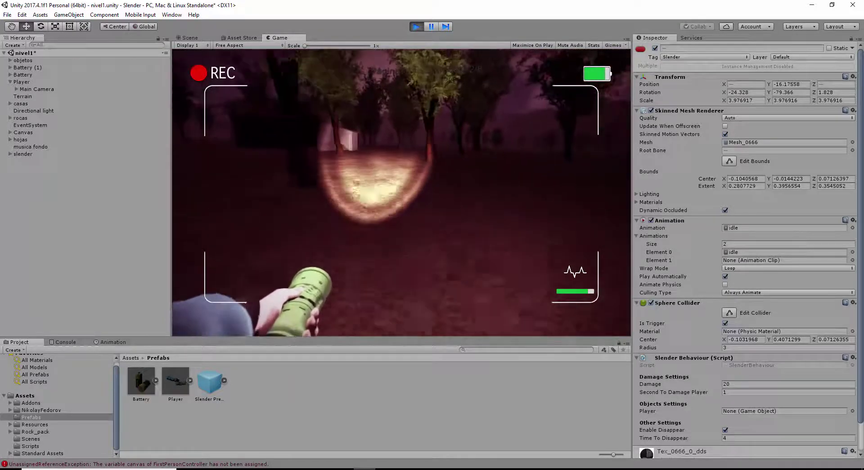
key(w)
key(w)
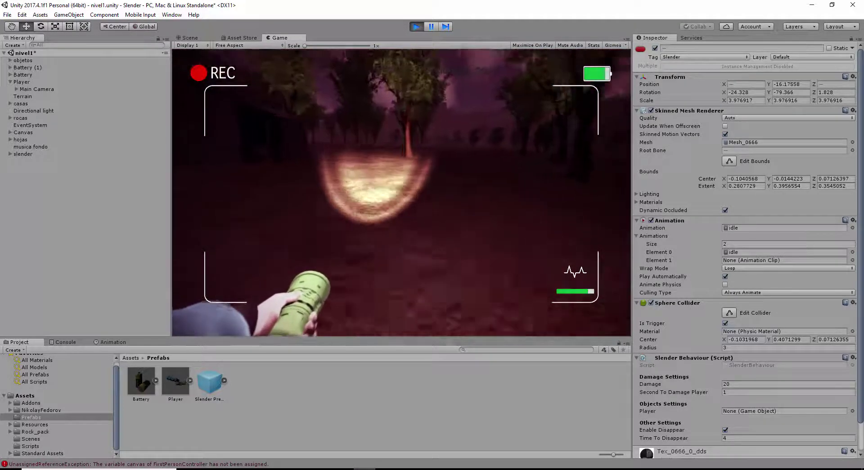
key(w)
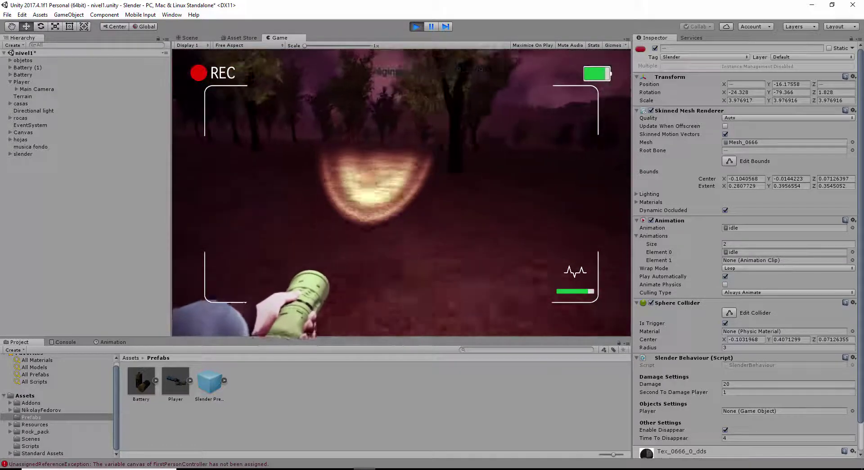
key(w)
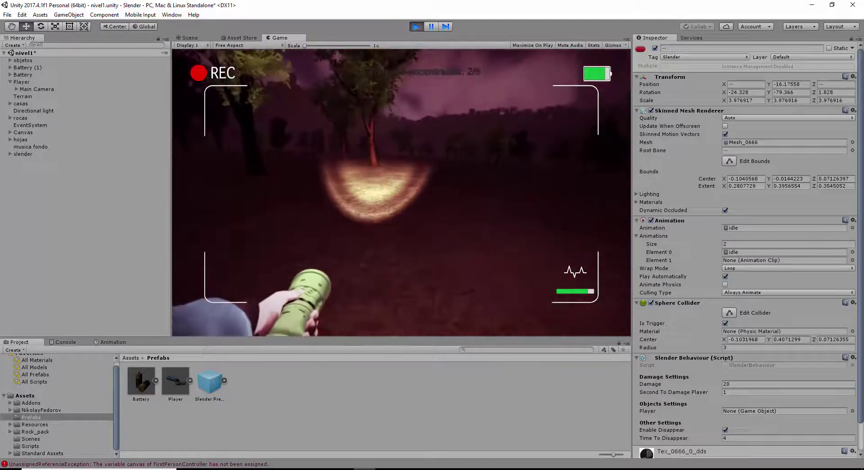
key(w)
key(w)
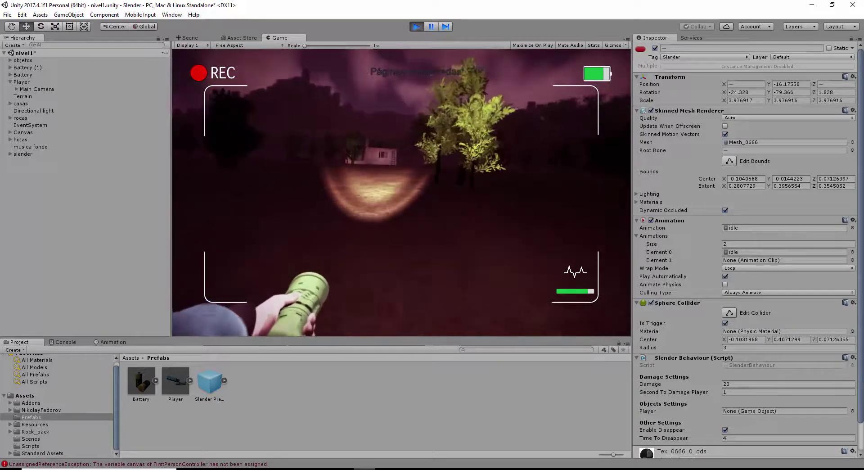
Step: Approach the distant building and walk along its wall to the trees behind it
key(w)
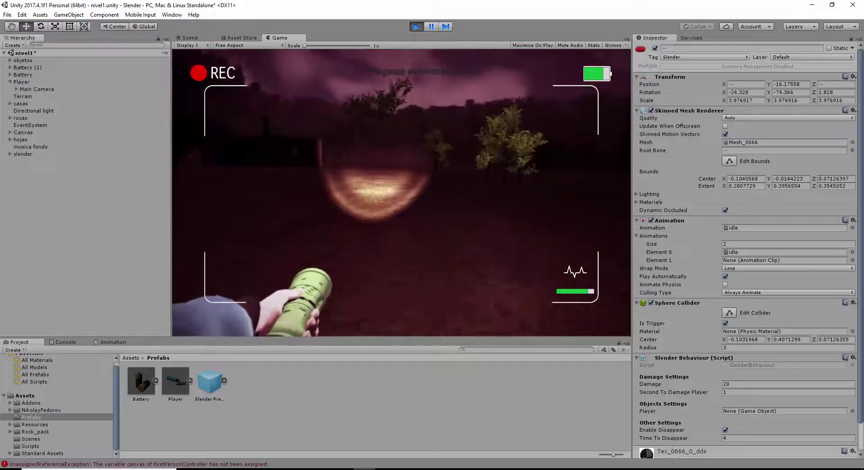
key(w)
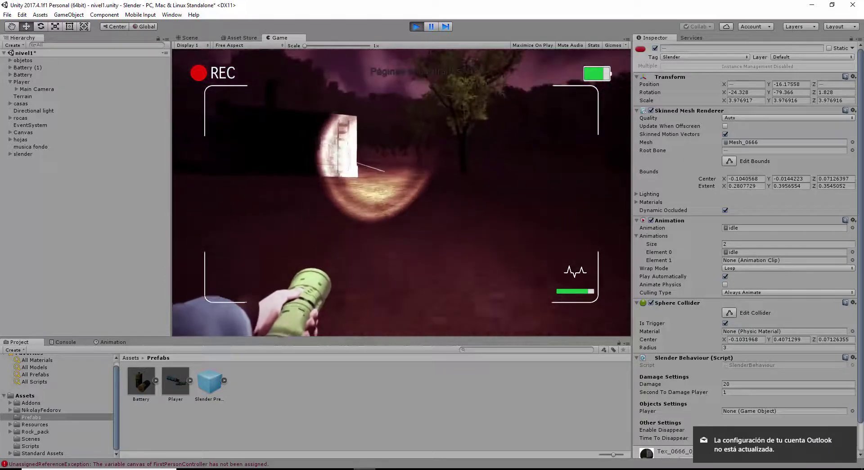
key(w)
key(w)
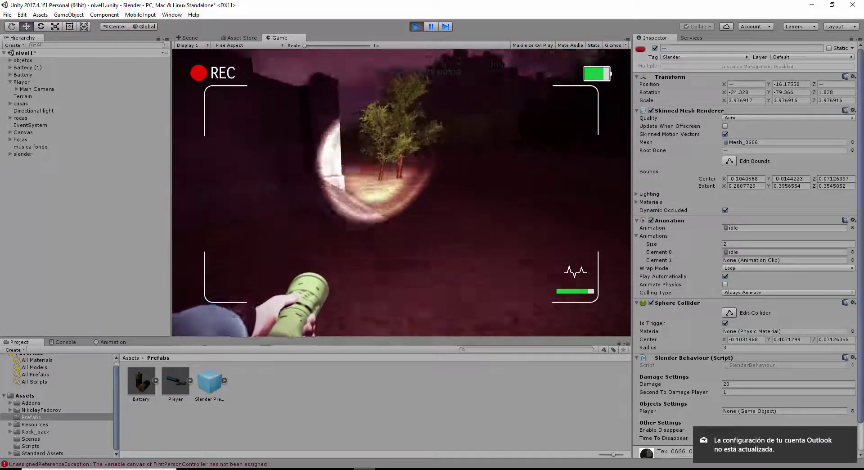
key(w)
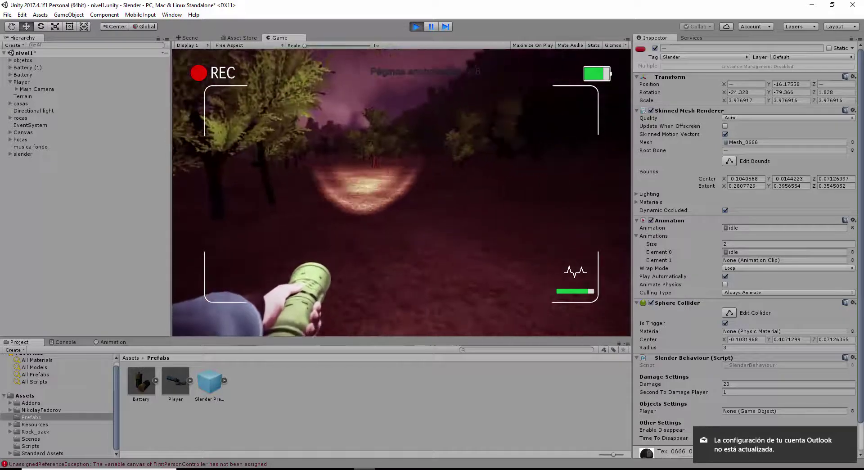
Step: Cross the open ground past the building and examine the leafy tree clusters for pages
key(w)
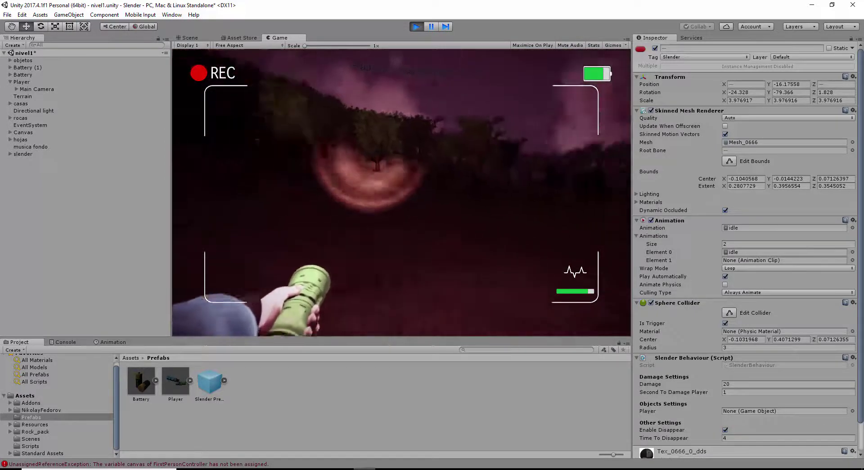
key(w)
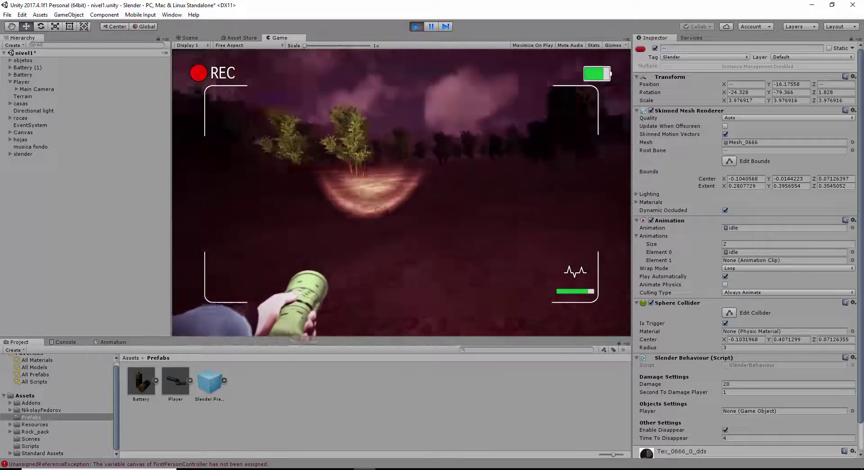
key(w)
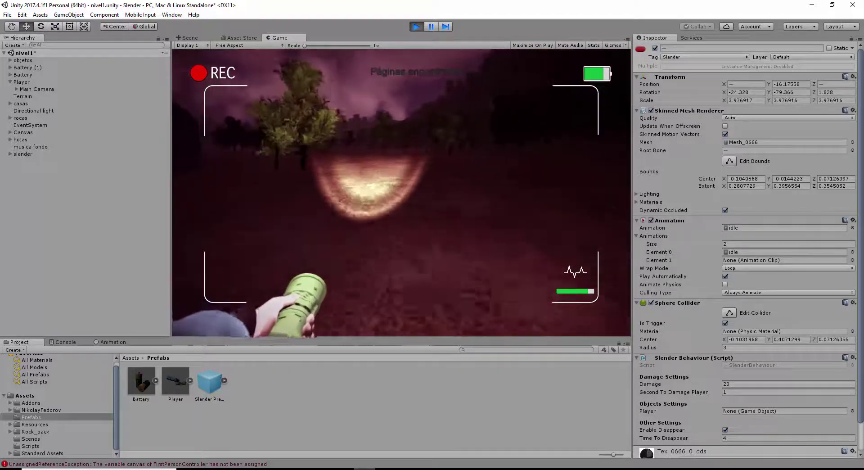
key(w)
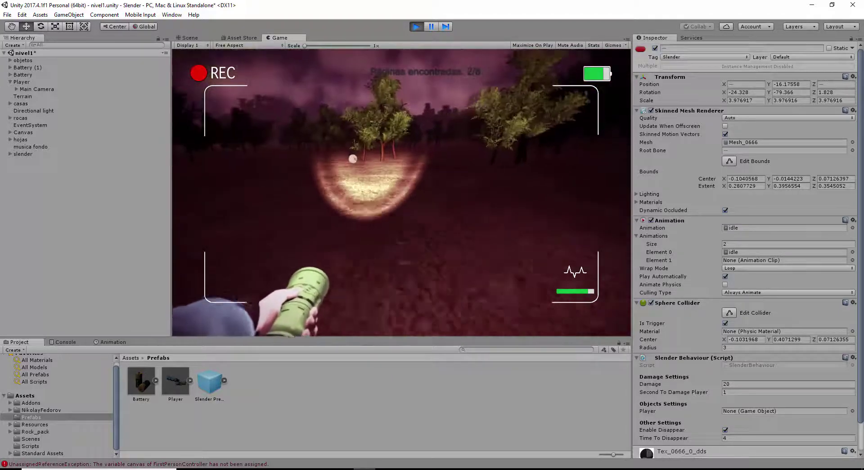
key(w)
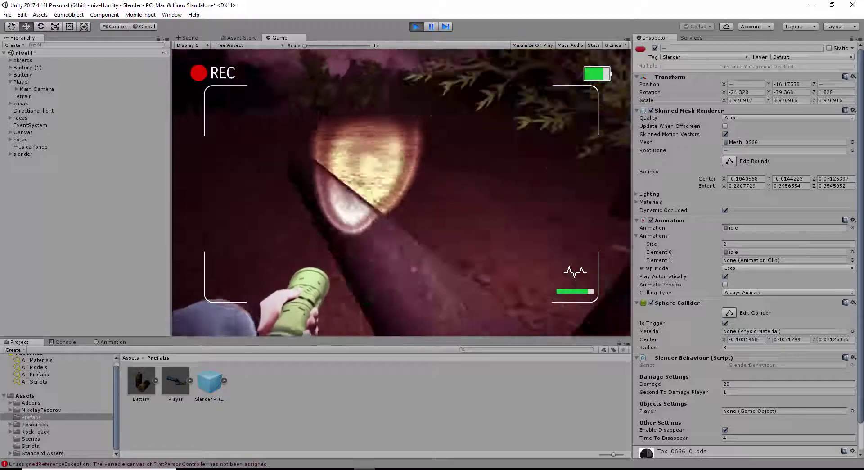
key(w)
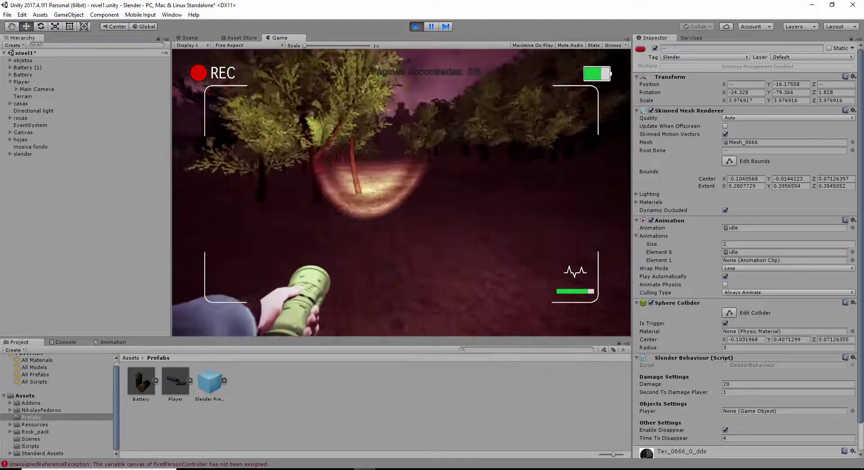
key(w)
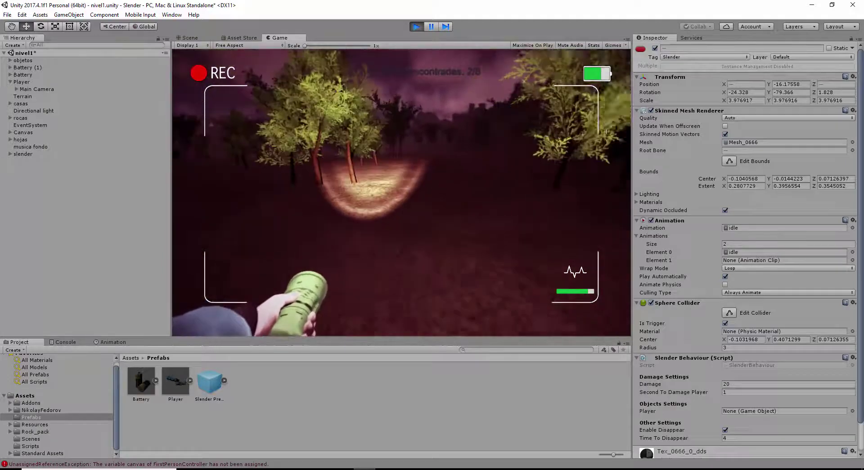
key(w)
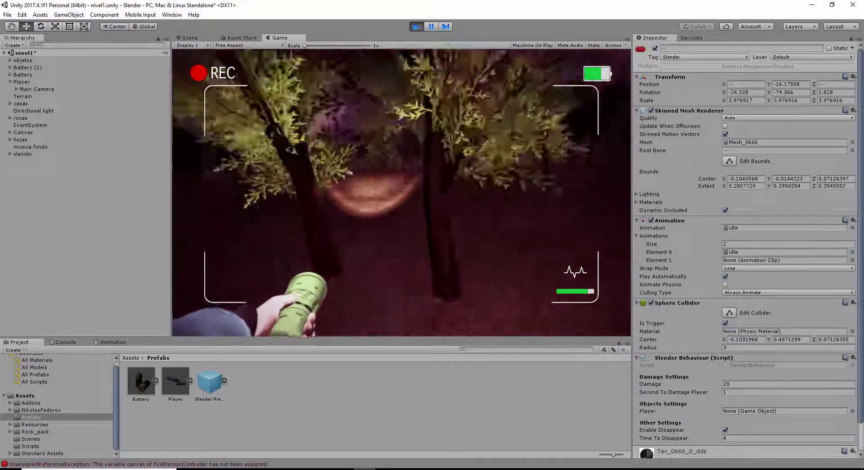
key(w)
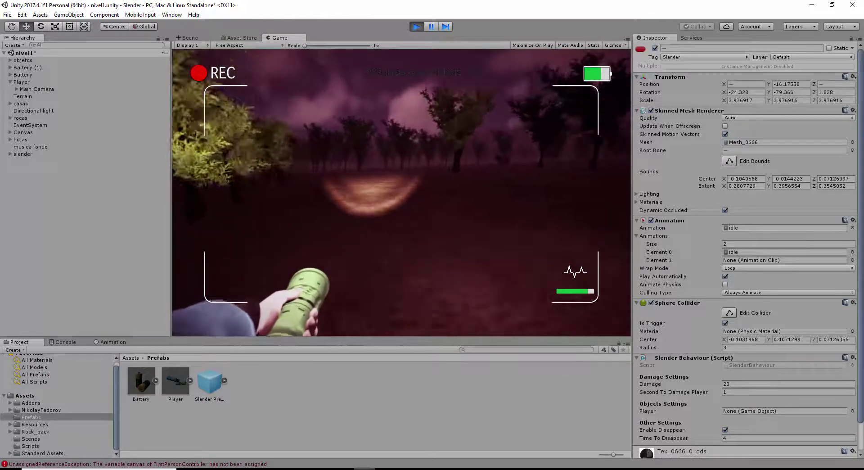
Step: Explore the scattered trees toward the mountains, checking for pages and Slender figures as the flashlight battery drains
key(w)
key(w)
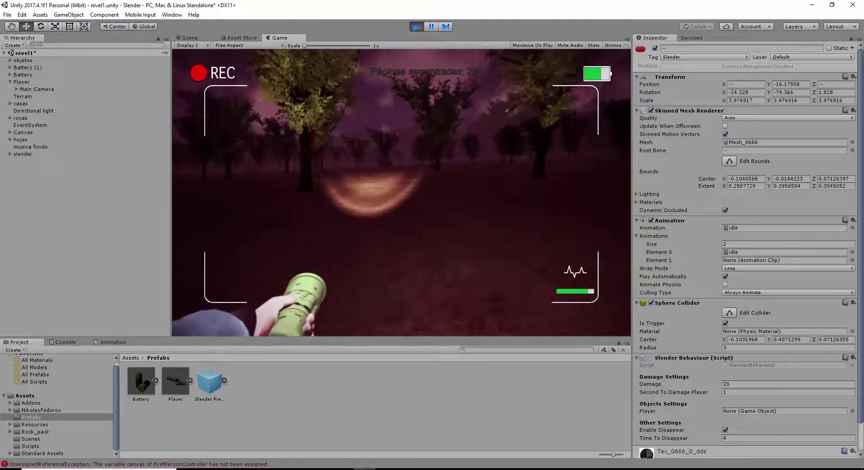
key(w)
key(w)
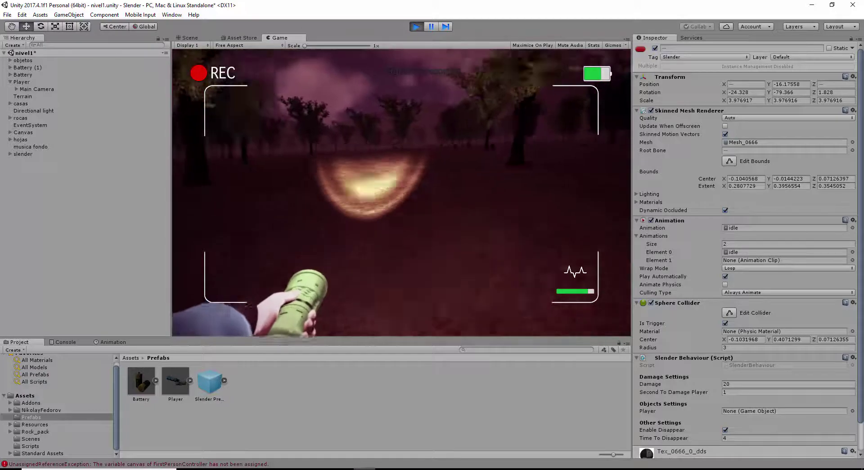
key(w)
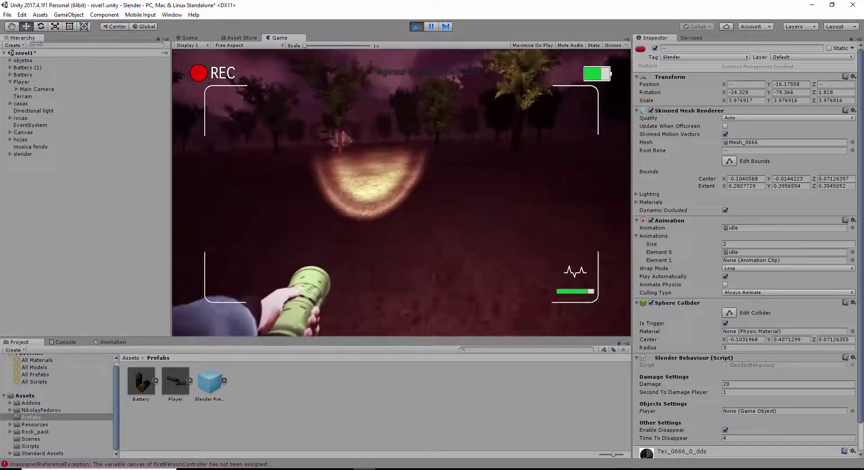
key(w)
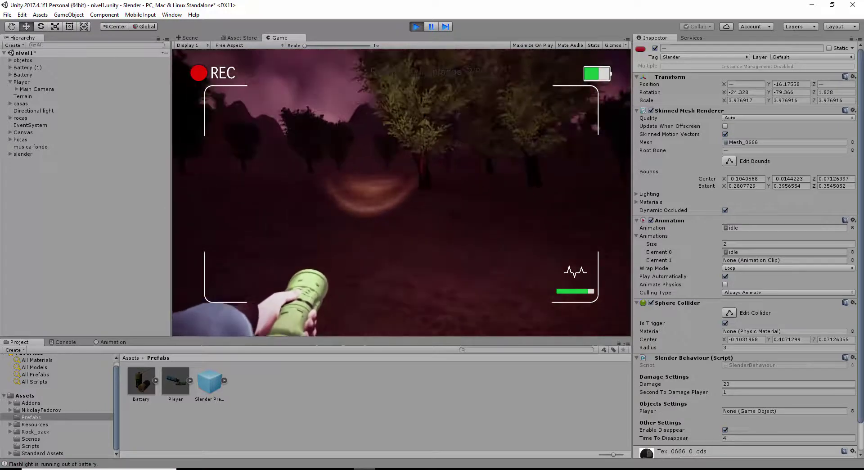
key(w)
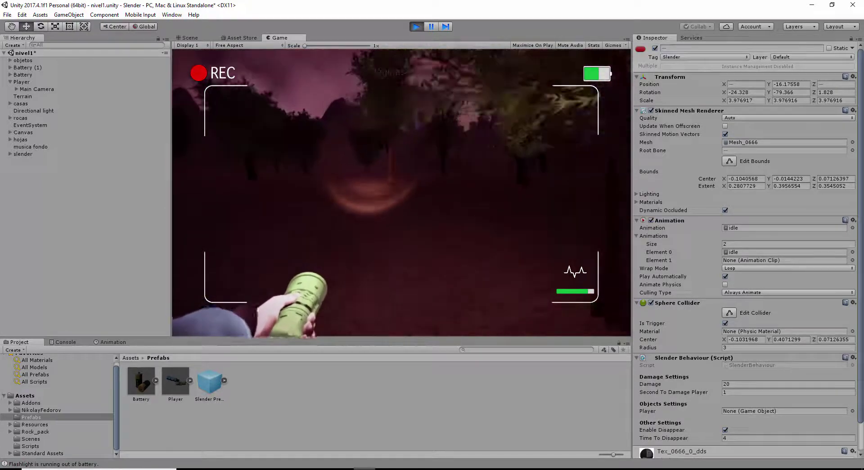
key(w)
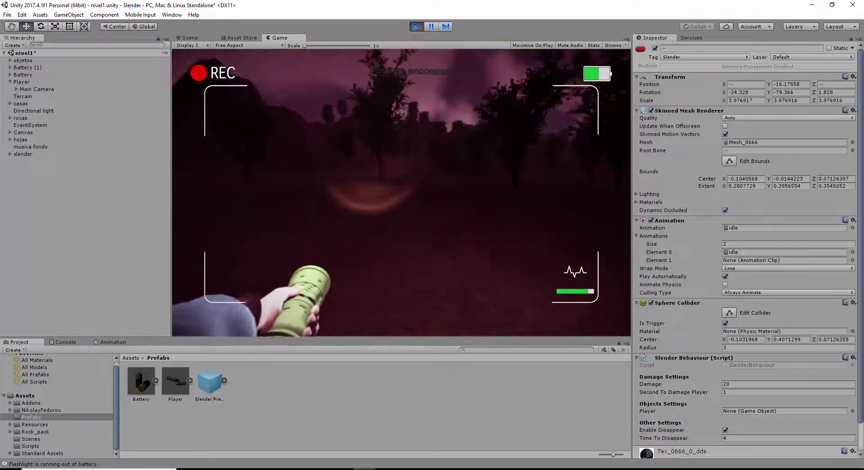
key(w)
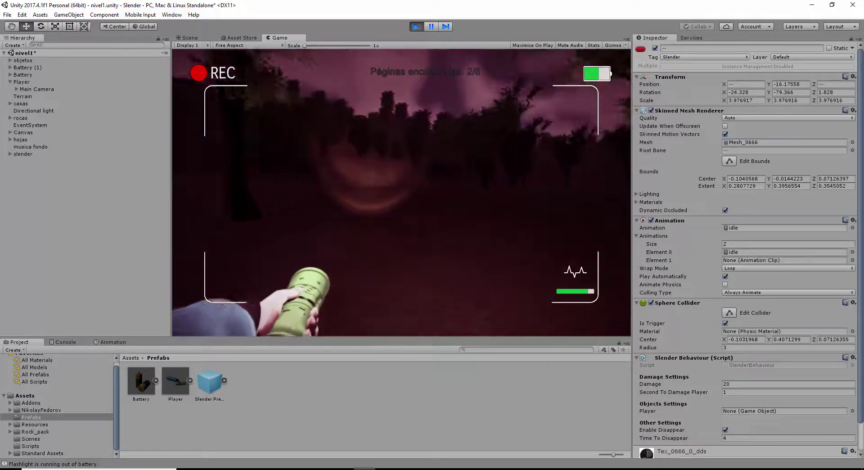
key(w)
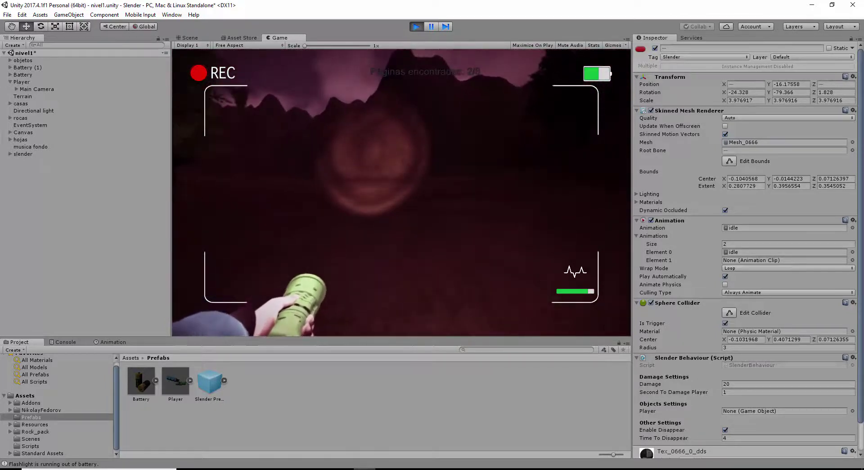
key(w)
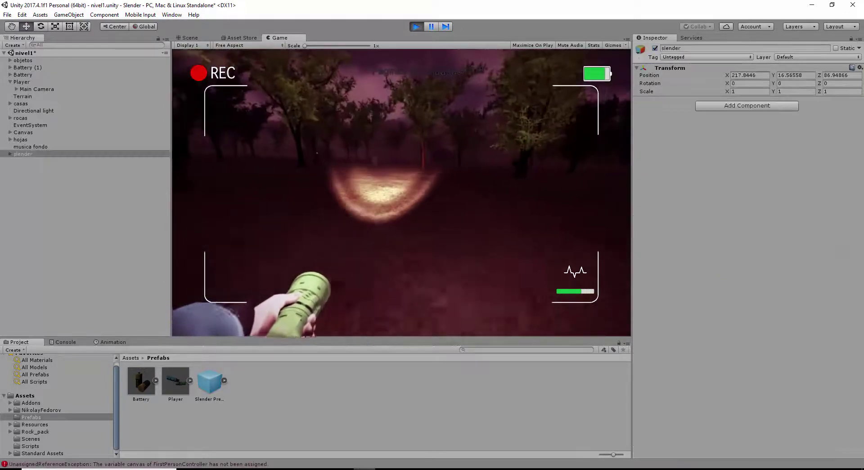
Step: In the new play-test run, walk through the trees to the trunk with a page and collect the page
key(w)
key(w)
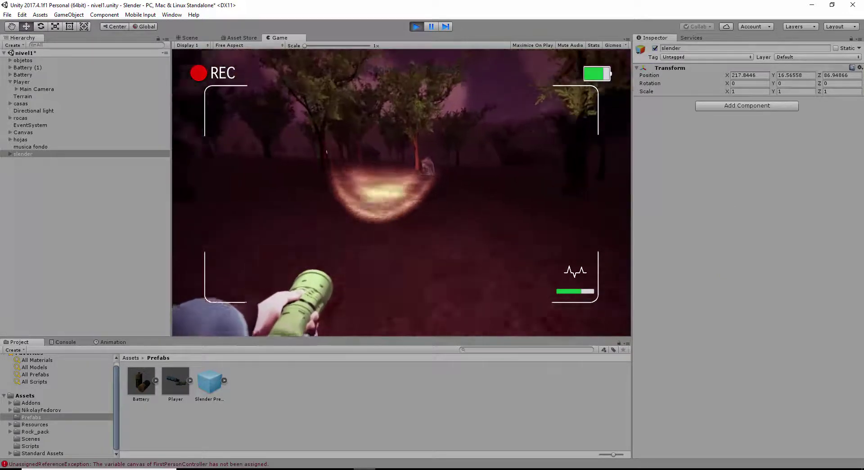
key(w)
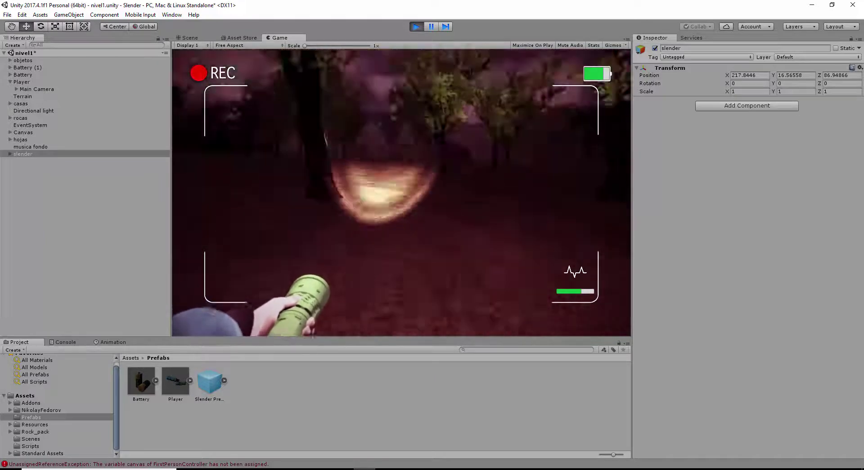
key(w)
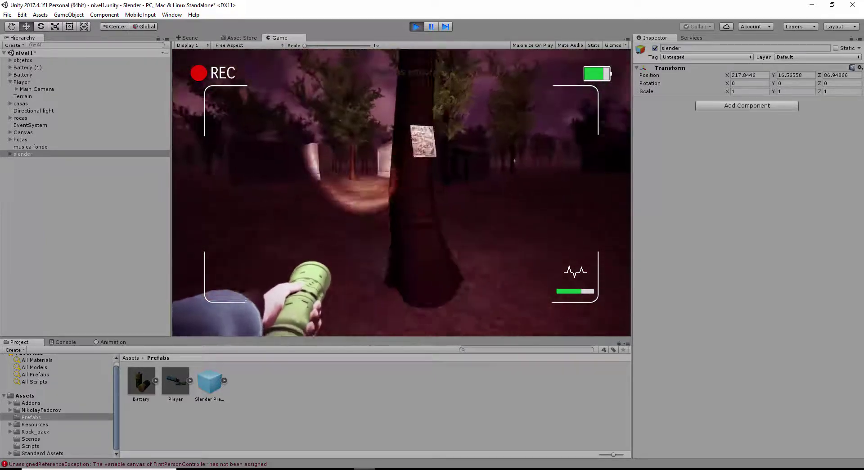
key(e)
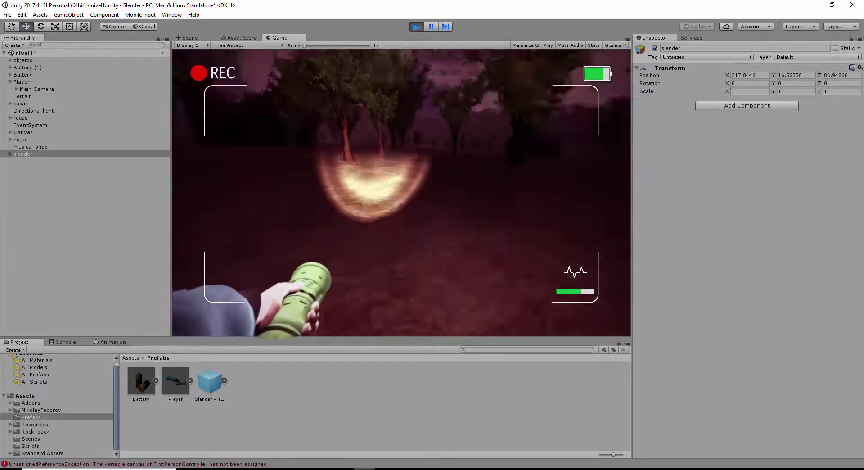
Step: Walk from the page tree to the dark house and along its wall
key(w)
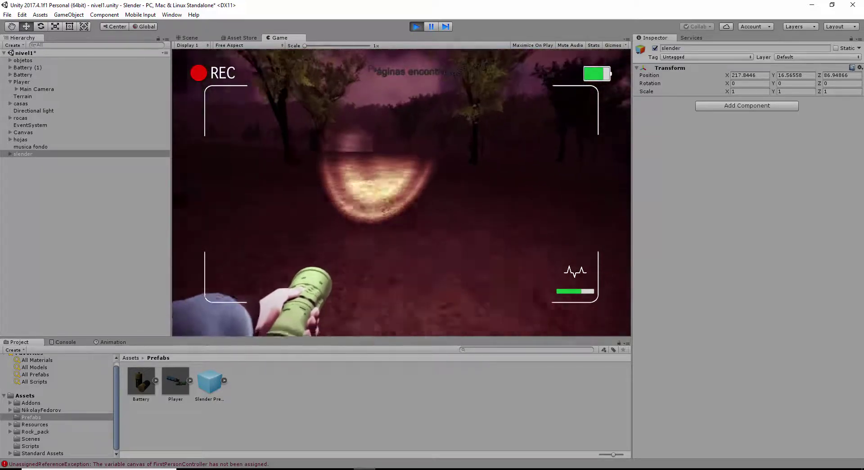
key(w)
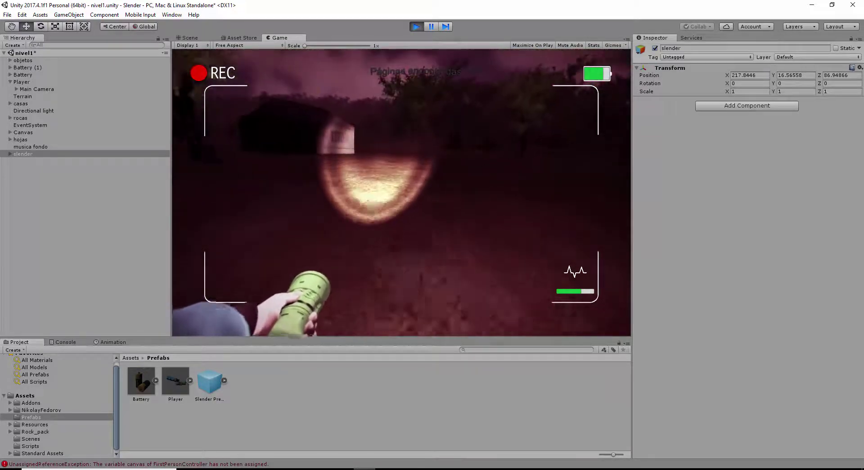
key(w)
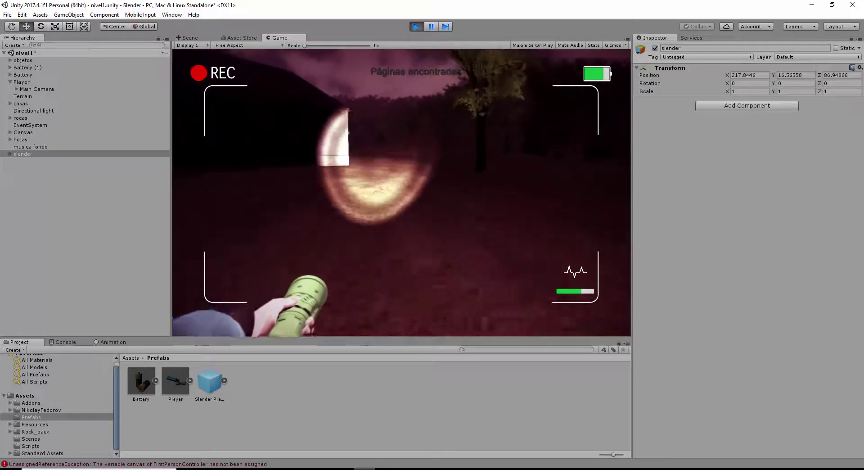